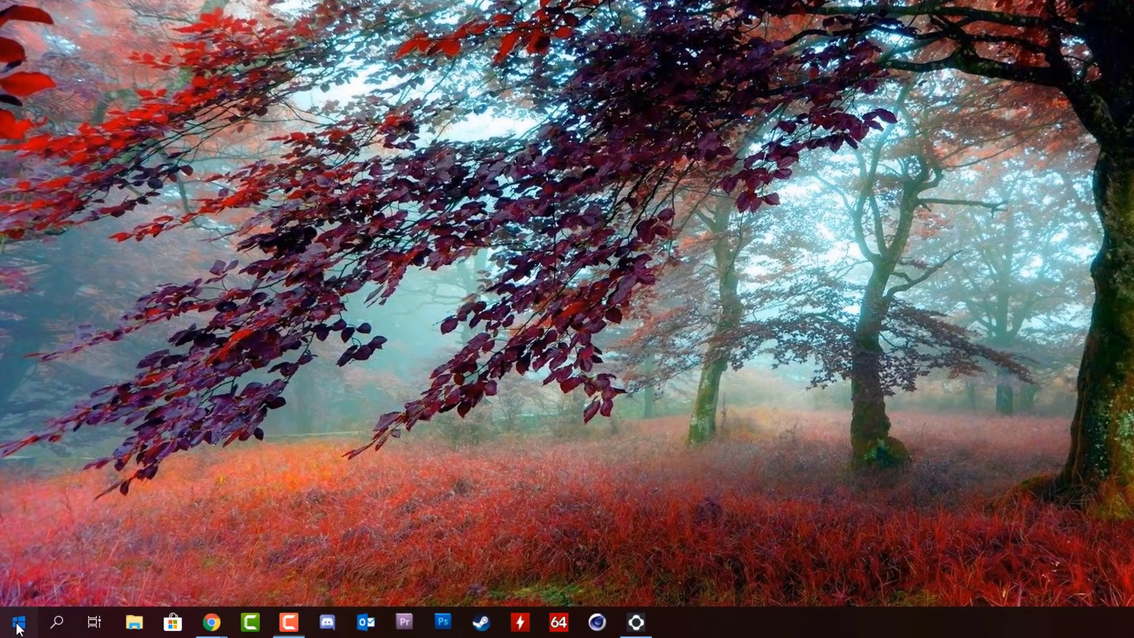
Open Update & Security in Windows Settings and highlight the Windows 10 Version 1809 text
{"action": "left_click", "coordinate": [12, 629]}
{"action": "left_click", "coordinate": [30, 551]}
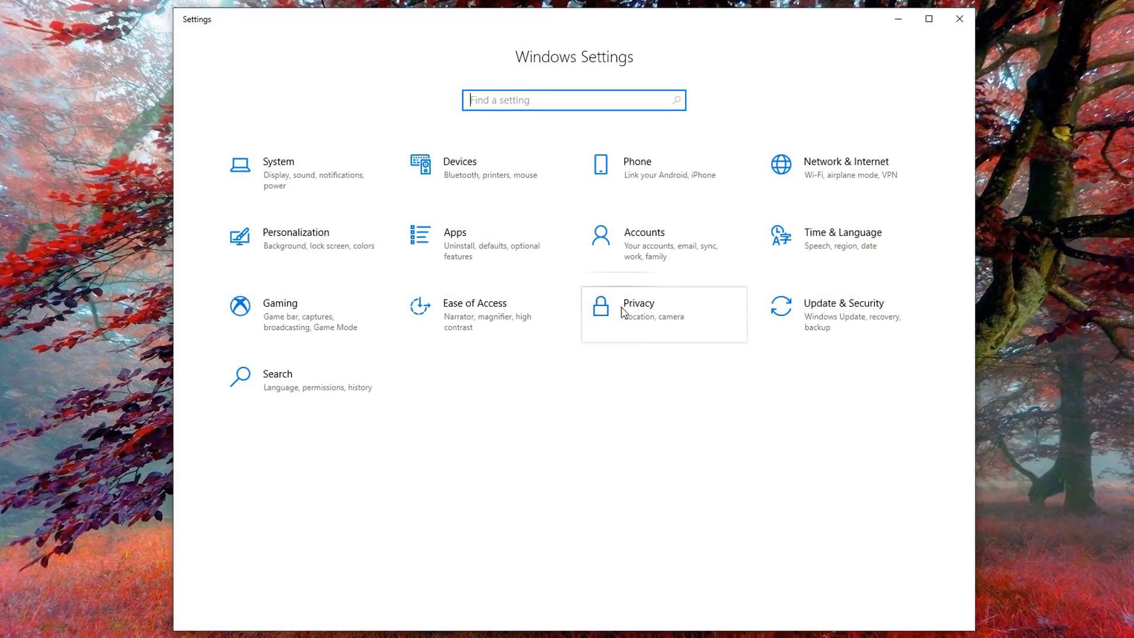
{"action": "left_click", "coordinate": [848, 332]}
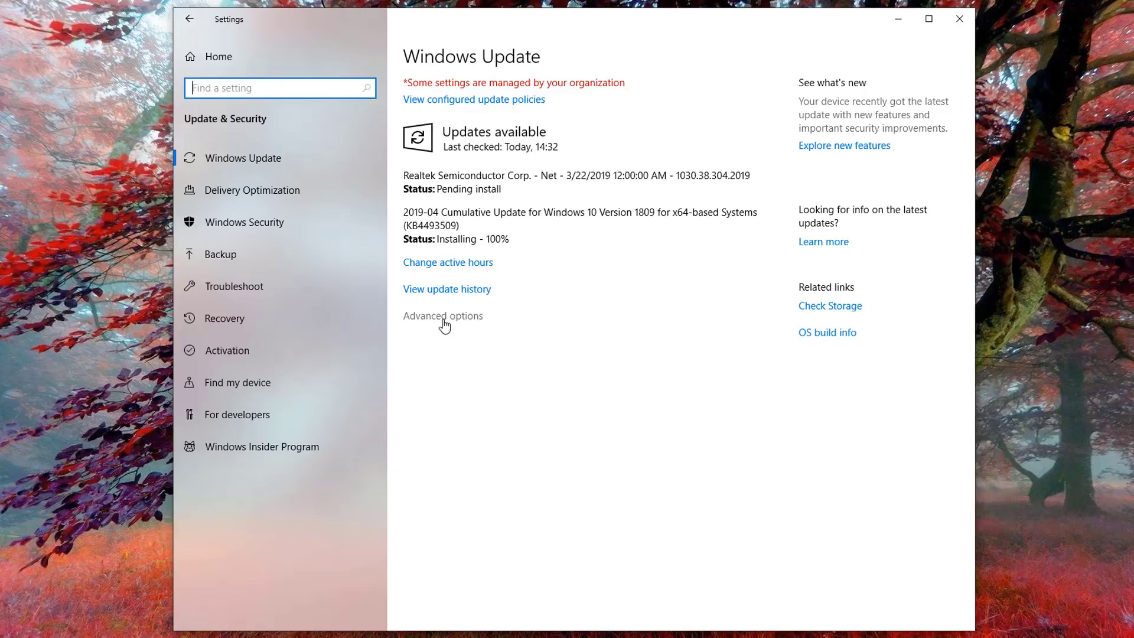
{"action": "left_click_drag", "start_coordinate": [654, 214], "coordinate": [543, 213]}
{"action": "left_click", "coordinate": [435, 318]}
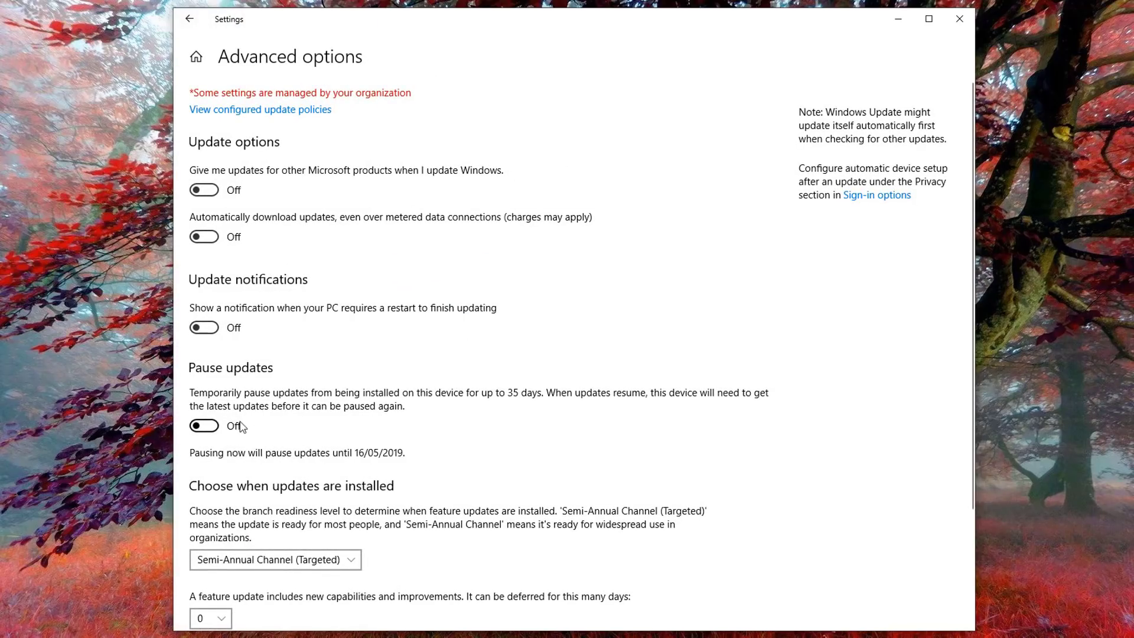
{"action": "scroll", "coordinate": [584, 431], "scroll_direction": "down", "scroll_amount": 3}
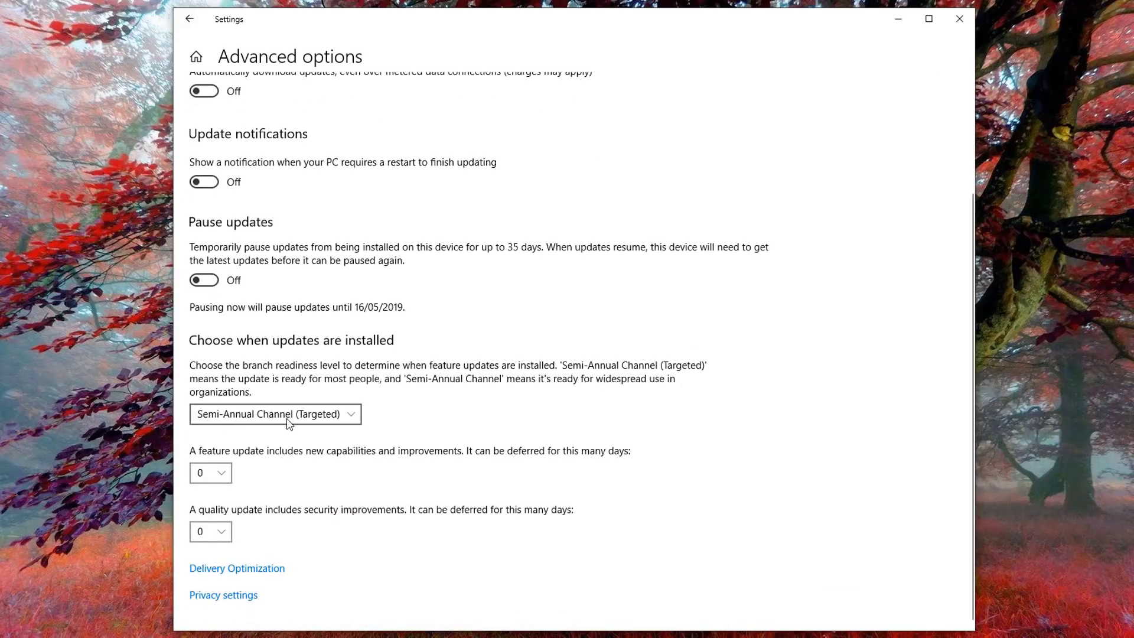
{"action": "left_click", "coordinate": [349, 422]}
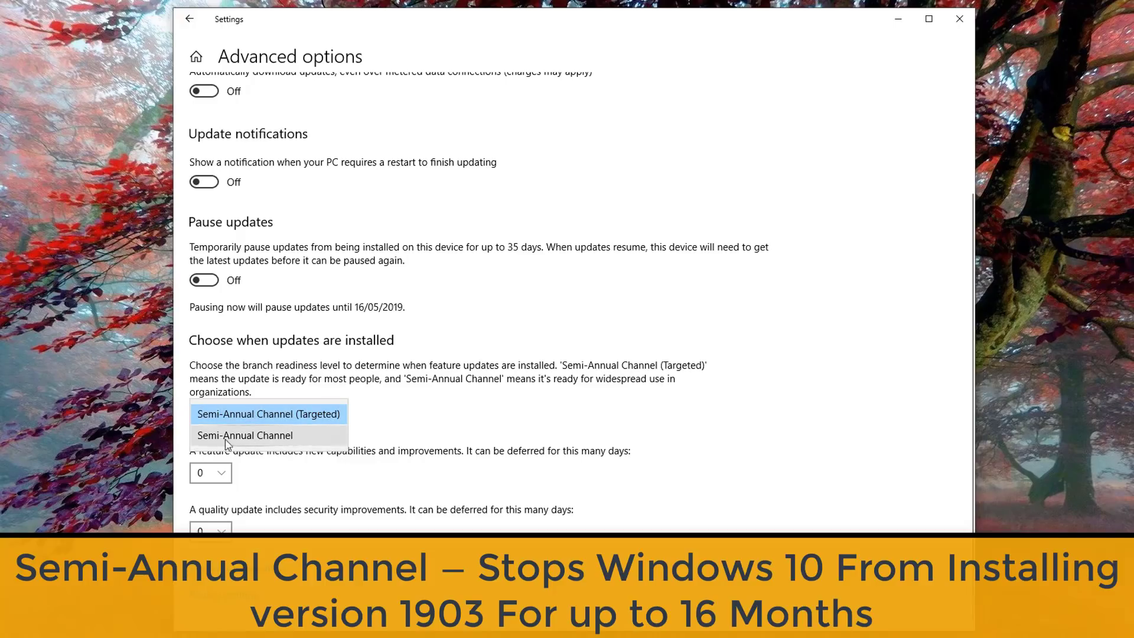
{"action": "left_click", "coordinate": [299, 417]}
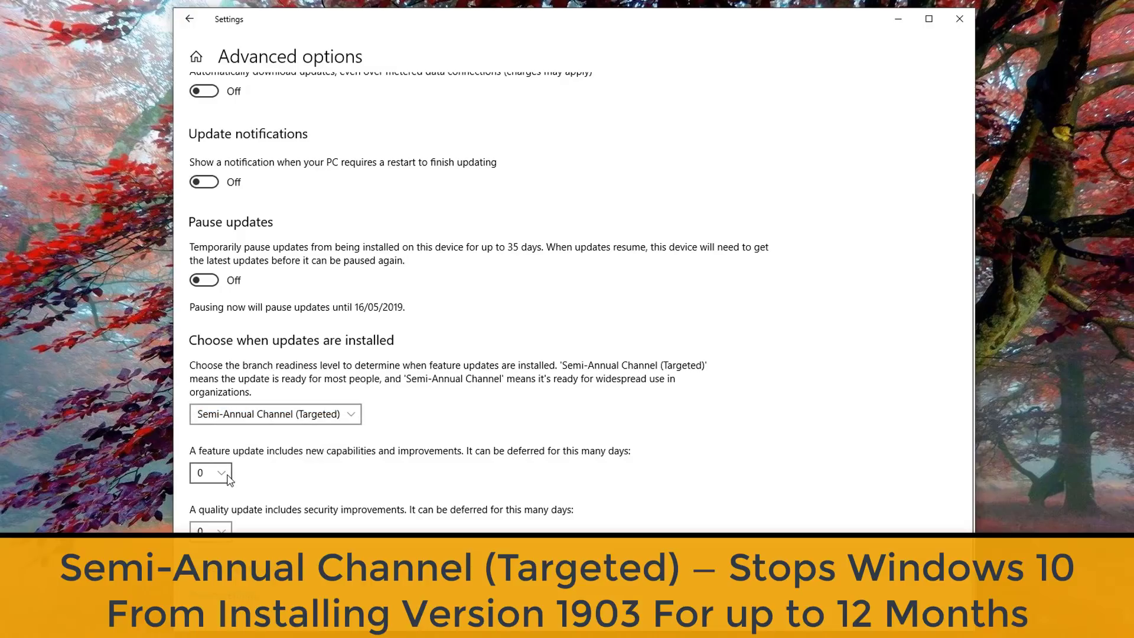
{"action": "left_click", "coordinate": [228, 475]}
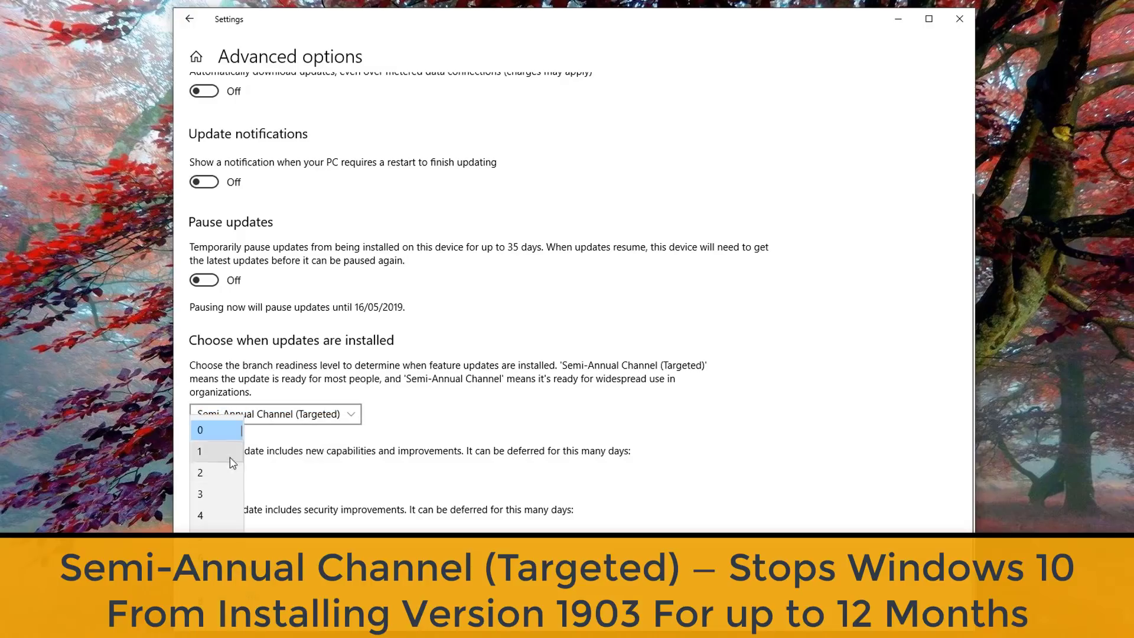
{"action": "scroll", "coordinate": [216, 490], "scroll_direction": "down", "scroll_amount": 5}
{"action": "scroll", "coordinate": [221, 562], "scroll_direction": "down", "scroll_amount": 14}
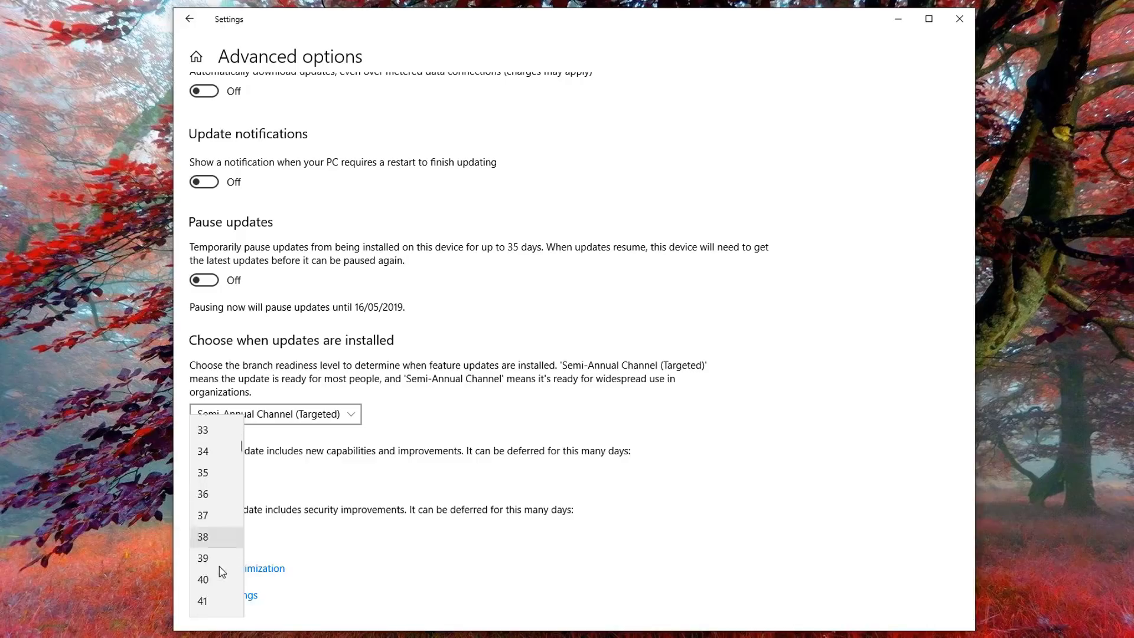
{"action": "scroll", "coordinate": [219, 600], "scroll_direction": "down", "scroll_amount": 11}
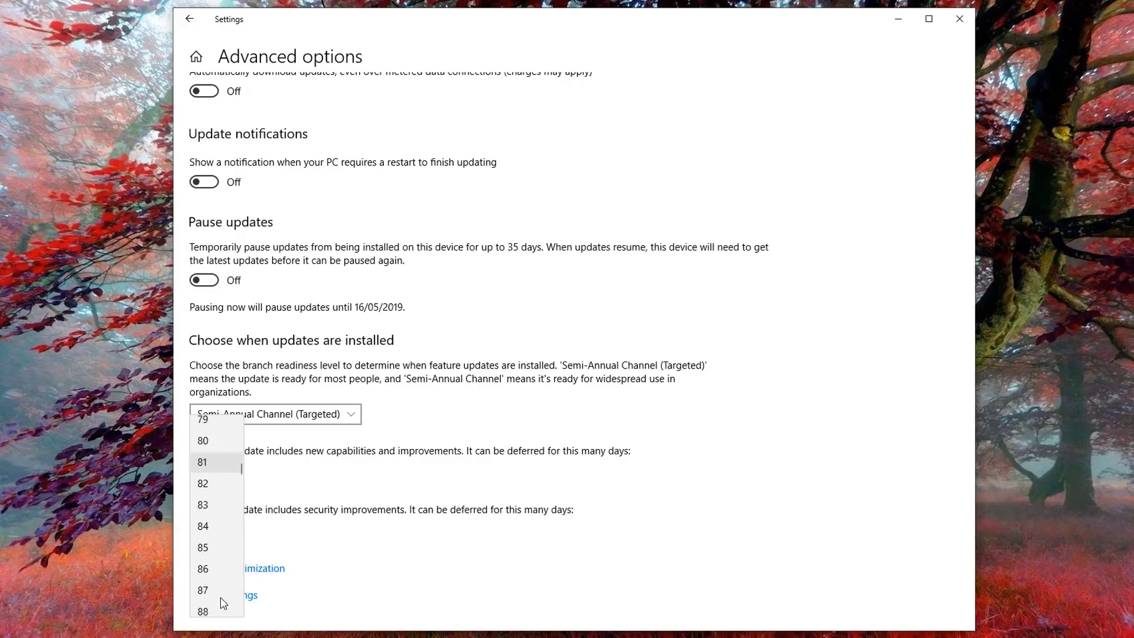
{"action": "left_click", "coordinate": [461, 462]}
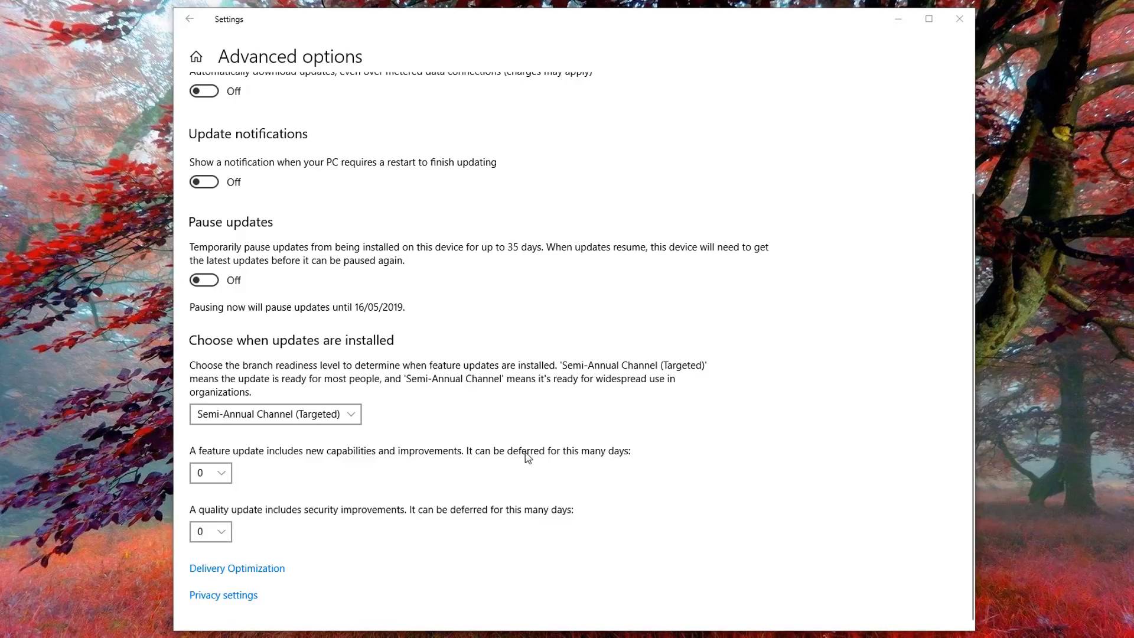
Keep the Semi-Annual Channel (Targeted) branch and defer feature updates by 365 days
{"action": "left_click", "coordinate": [226, 415]}
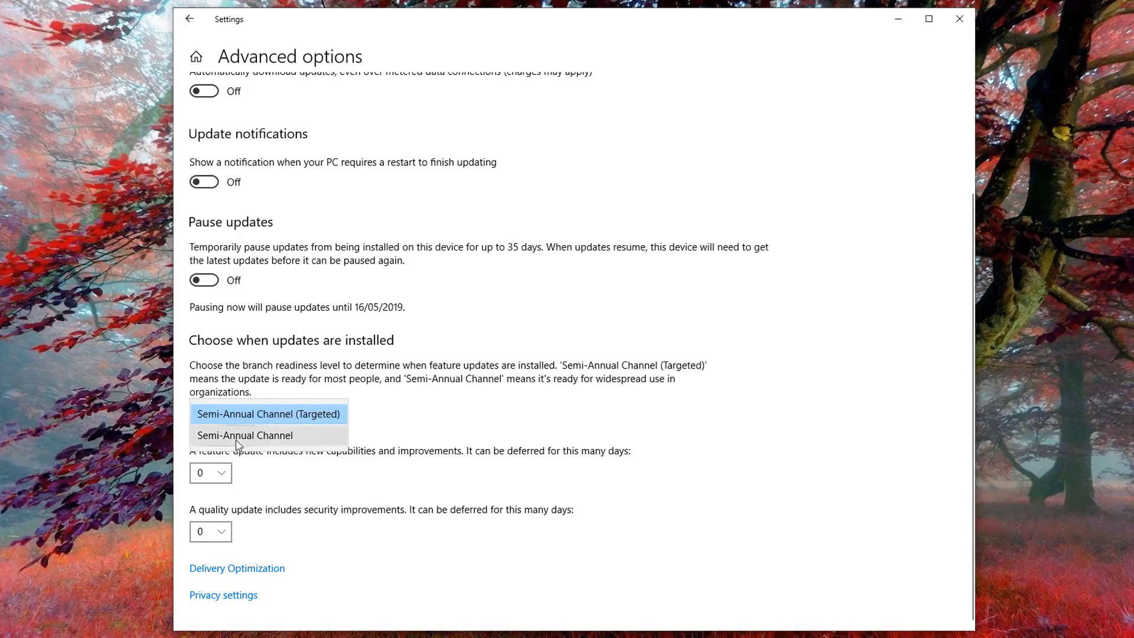
{"action": "left_click", "coordinate": [280, 481]}
{"action": "left_click", "coordinate": [224, 474]}
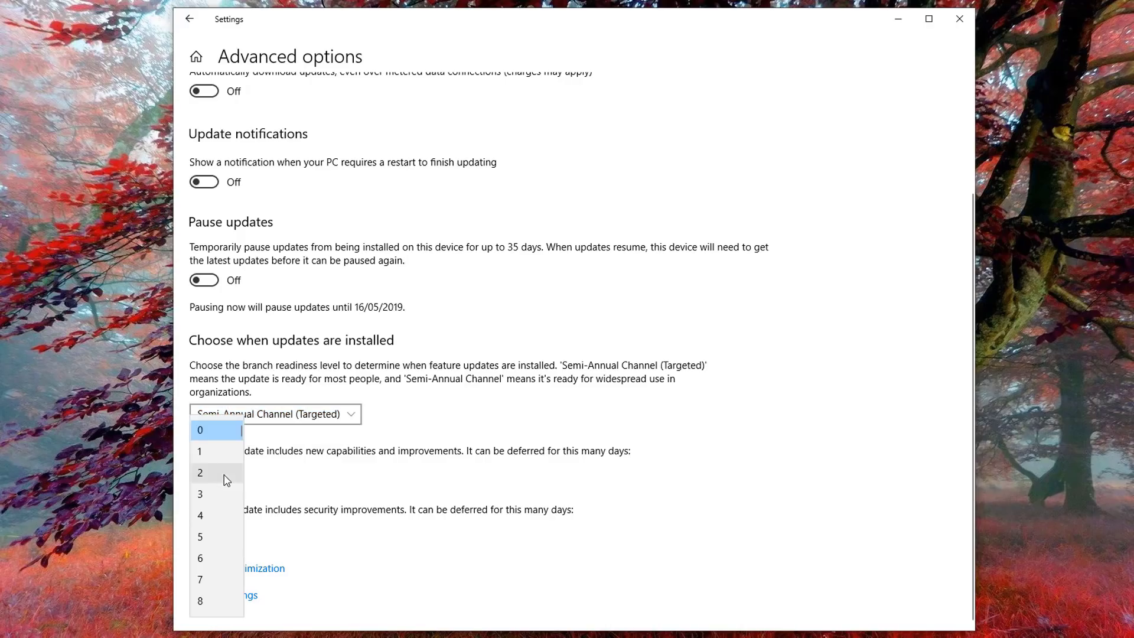
{"action": "scroll", "coordinate": [219, 490], "scroll_direction": "down", "scroll_amount": 20}
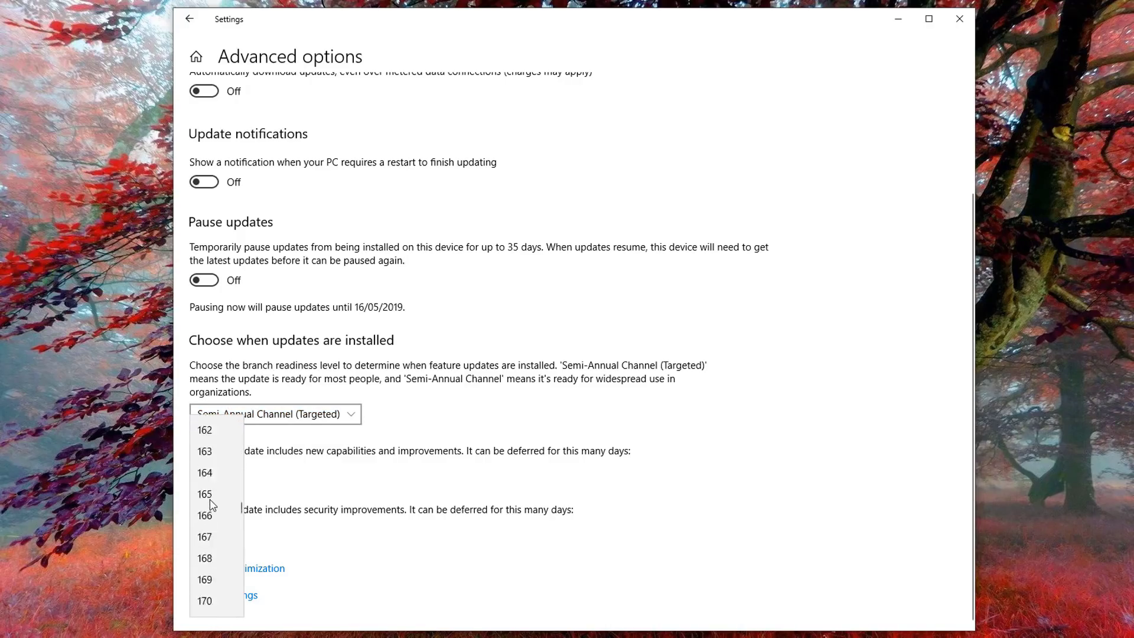
{"action": "scroll", "coordinate": [213, 505], "scroll_direction": "down", "scroll_amount": 20}
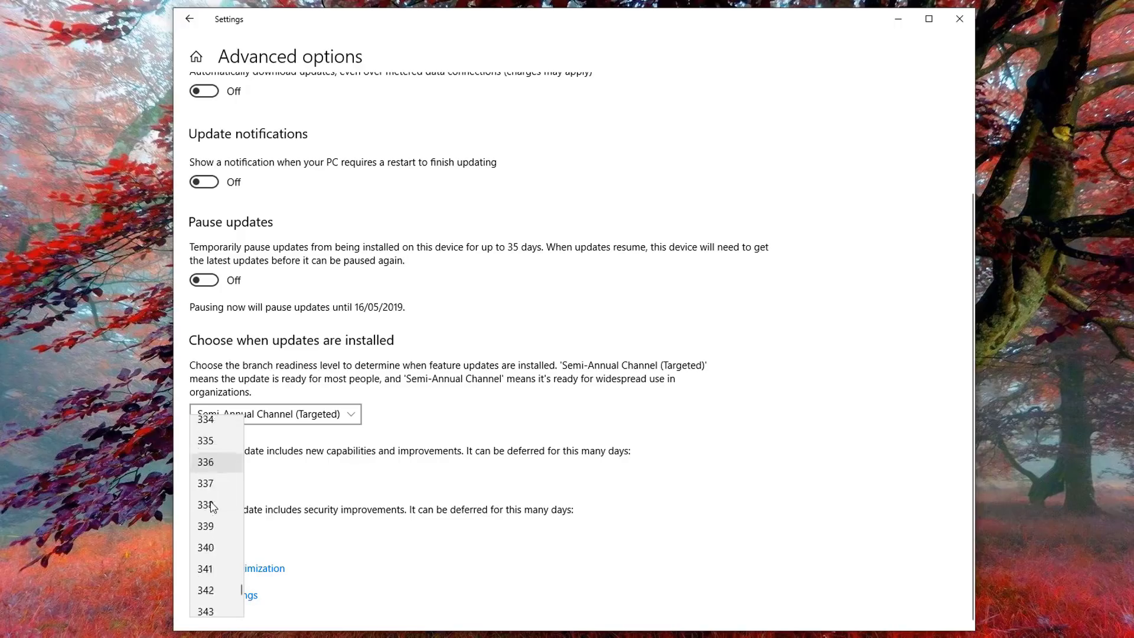
{"action": "scroll", "coordinate": [213, 507], "scroll_direction": "down", "scroll_amount": 6}
{"action": "left_click", "coordinate": [215, 600]}
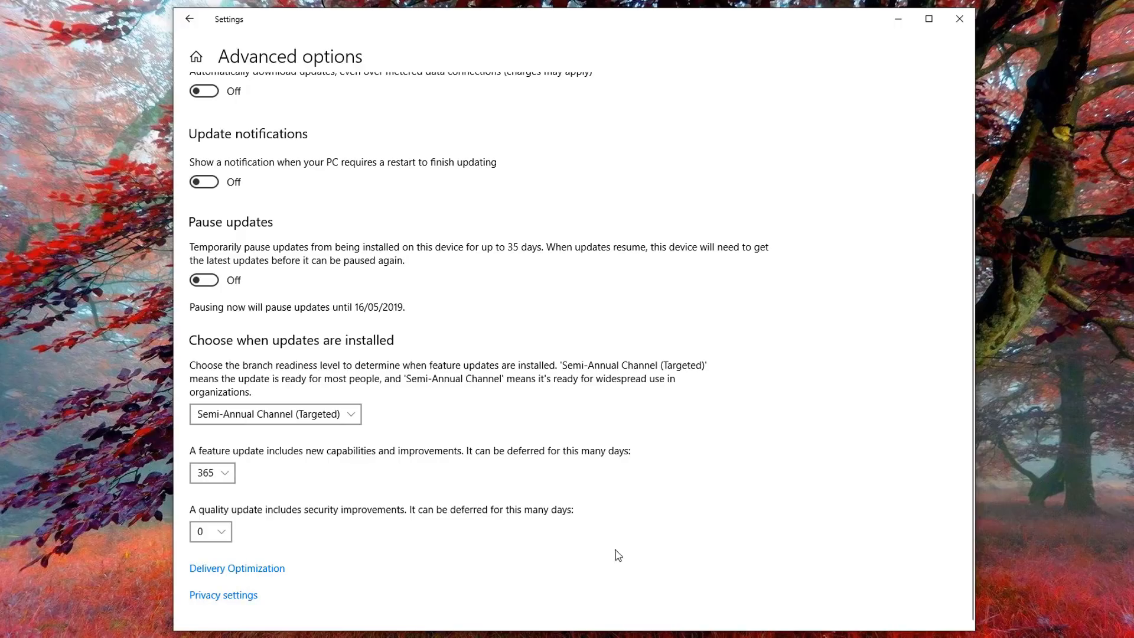
Defer quality updates by 30 days
{"action": "left_click", "coordinate": [214, 536]}
{"action": "scroll", "coordinate": [213, 543], "scroll_direction": "down", "scroll_amount": 5}
{"action": "scroll", "coordinate": [213, 547], "scroll_direction": "down", "scroll_amount": 2}
{"action": "left_click", "coordinate": [234, 601]}
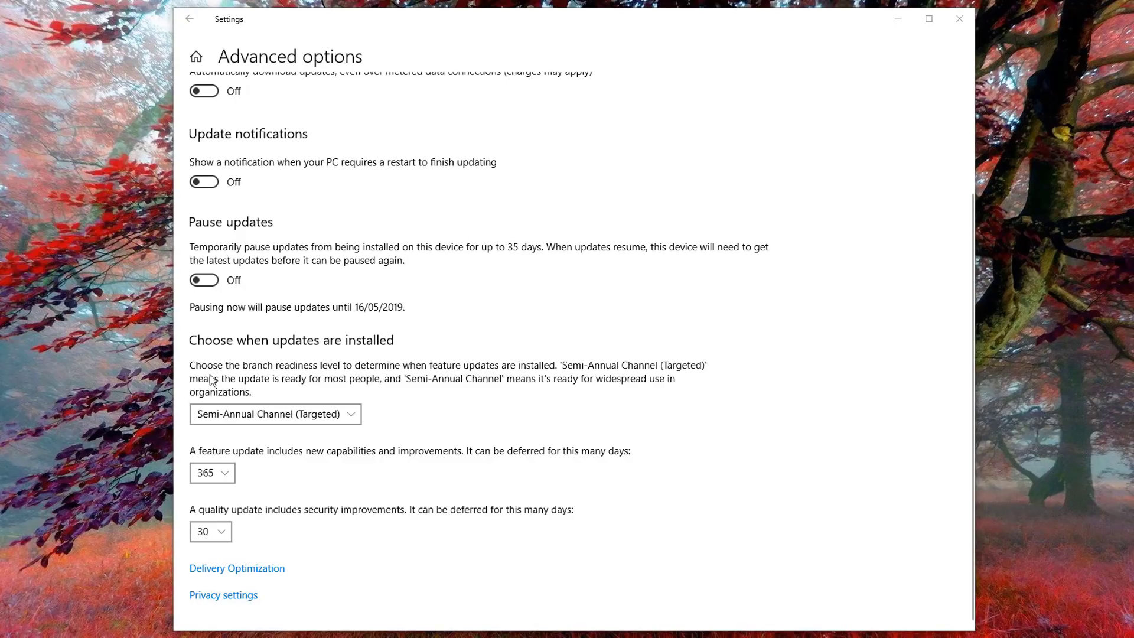
{"action": "left_click", "coordinate": [340, 411]}
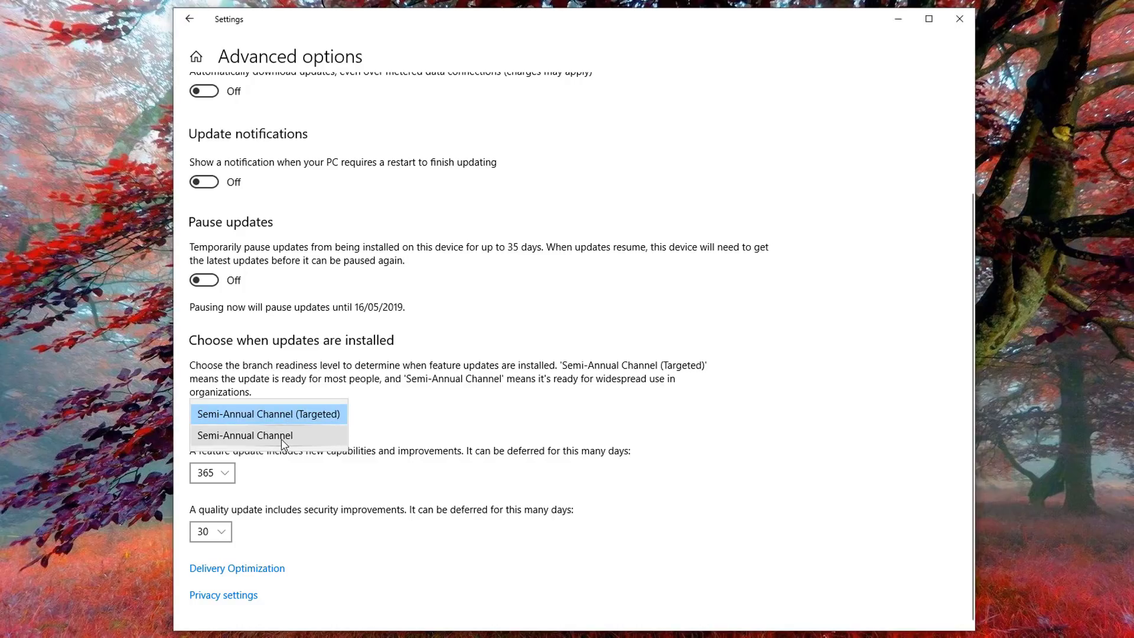
{"action": "left_click", "coordinate": [281, 440]}
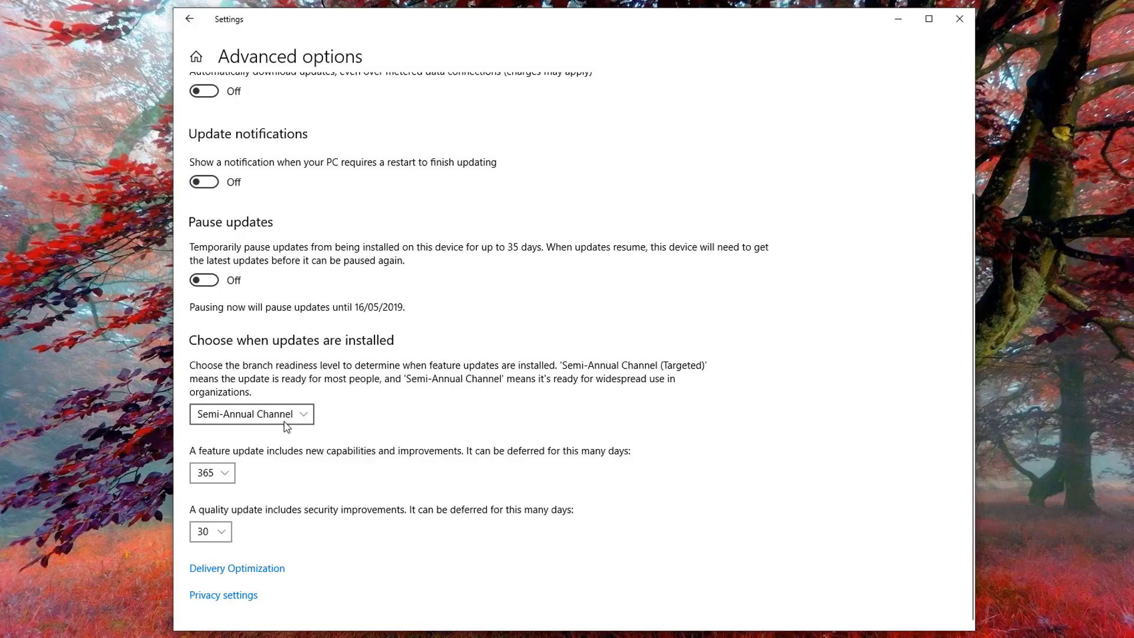
{"action": "left_click", "coordinate": [307, 415]}
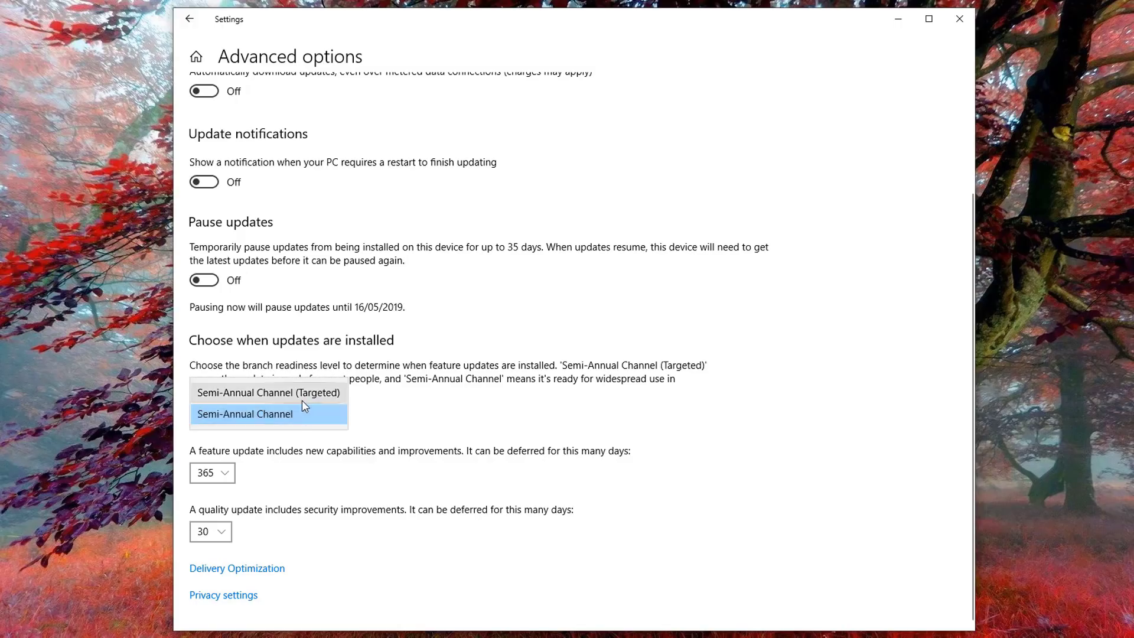
{"action": "left_click", "coordinate": [302, 394]}
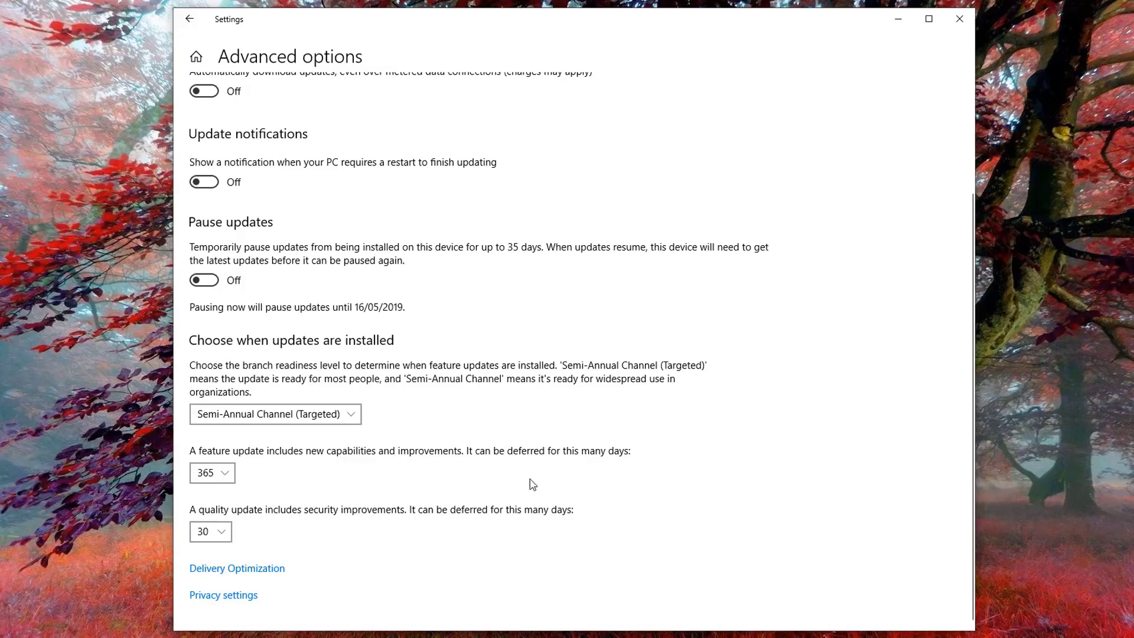
{"action": "scroll", "coordinate": [573, 349], "scroll_direction": "up", "scroll_amount": 2}
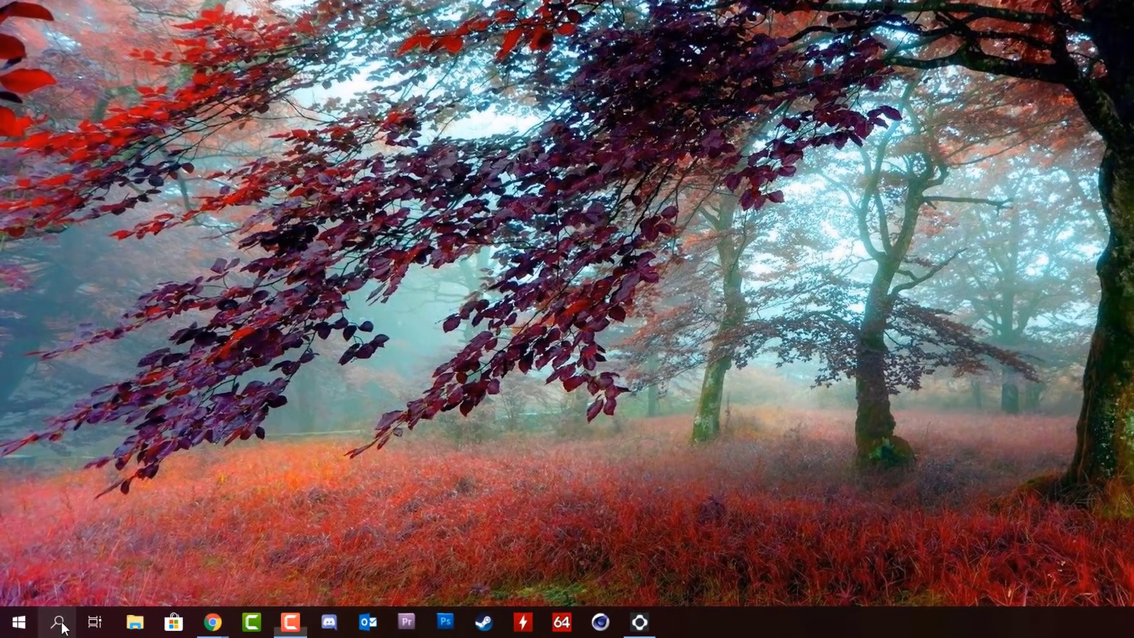
Launch the Group Policy Editor via a 'gpedit' search and enlarge its window and tree pane
{"action": "left_click", "coordinate": [42, 625]}
{"action": "type", "text": "gpedit"}
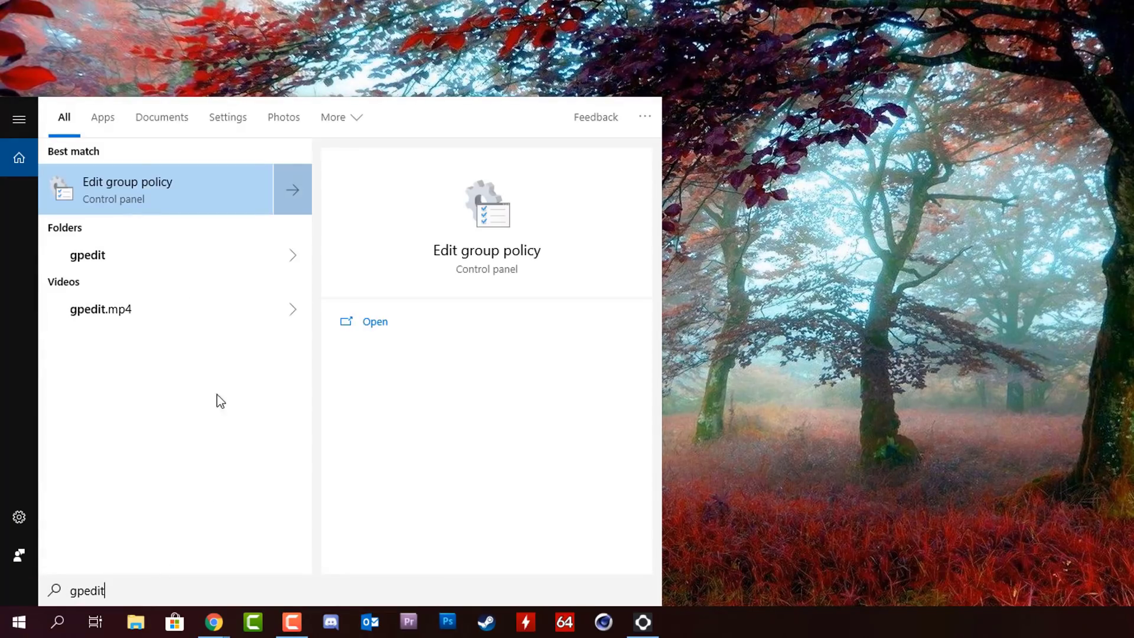
{"action": "left_click", "coordinate": [133, 186]}
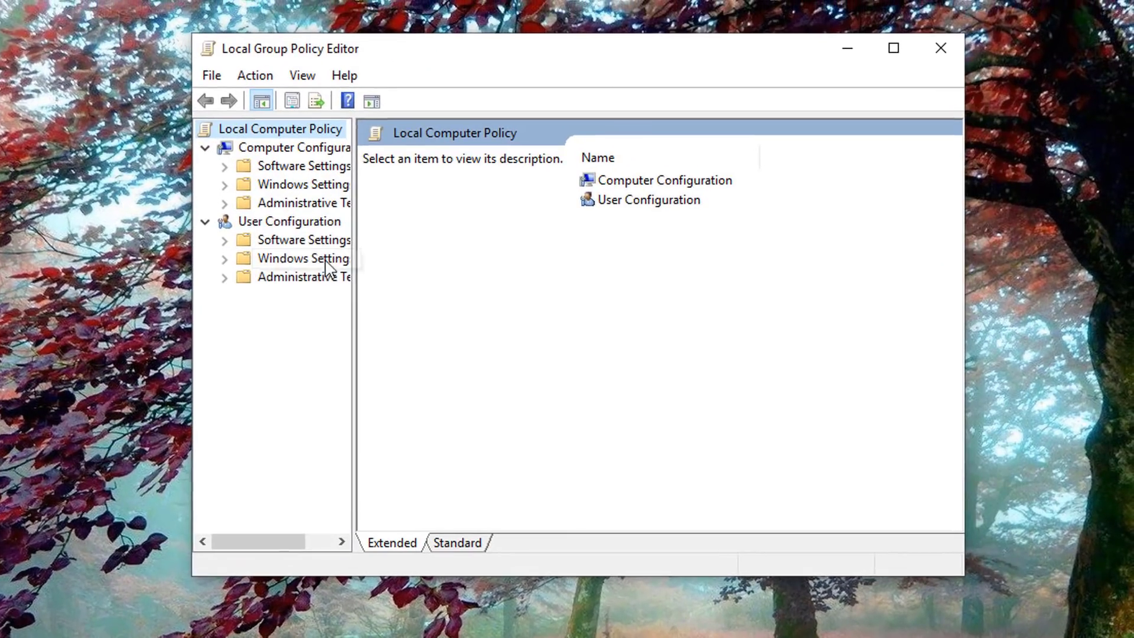
{"action": "left_click_drag", "start_coordinate": [353, 301], "coordinate": [459, 314]}
{"action": "left_click_drag", "start_coordinate": [963, 573], "coordinate": [1133, 637]}
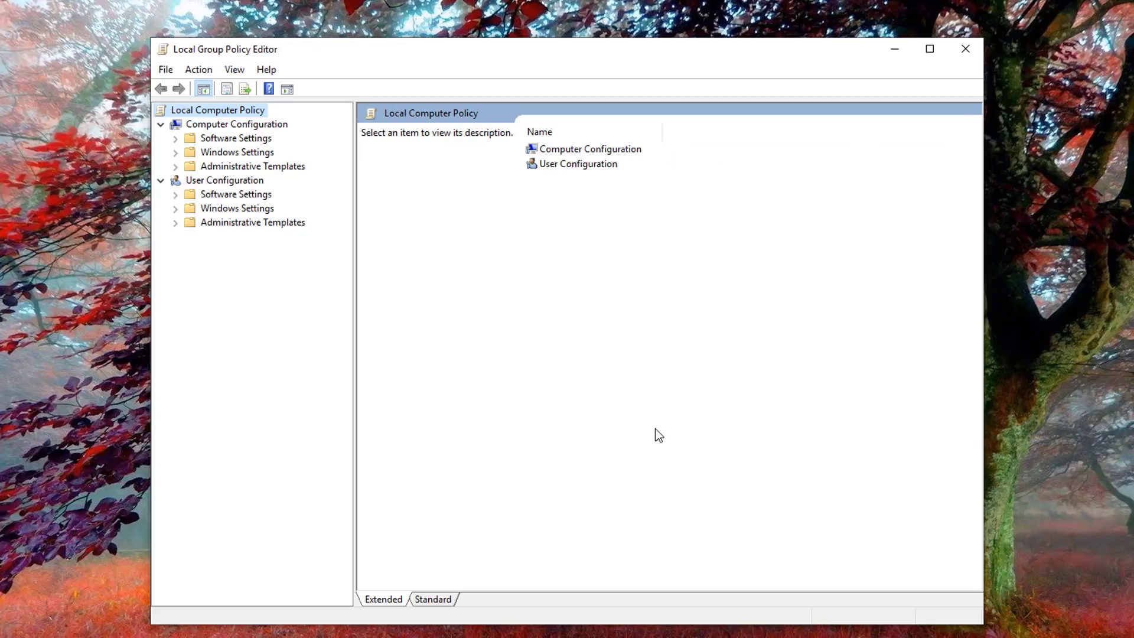
Expand Computer Configuration > Administrative Templates > Windows Components in the policy tree
{"action": "left_click", "coordinate": [239, 124]}
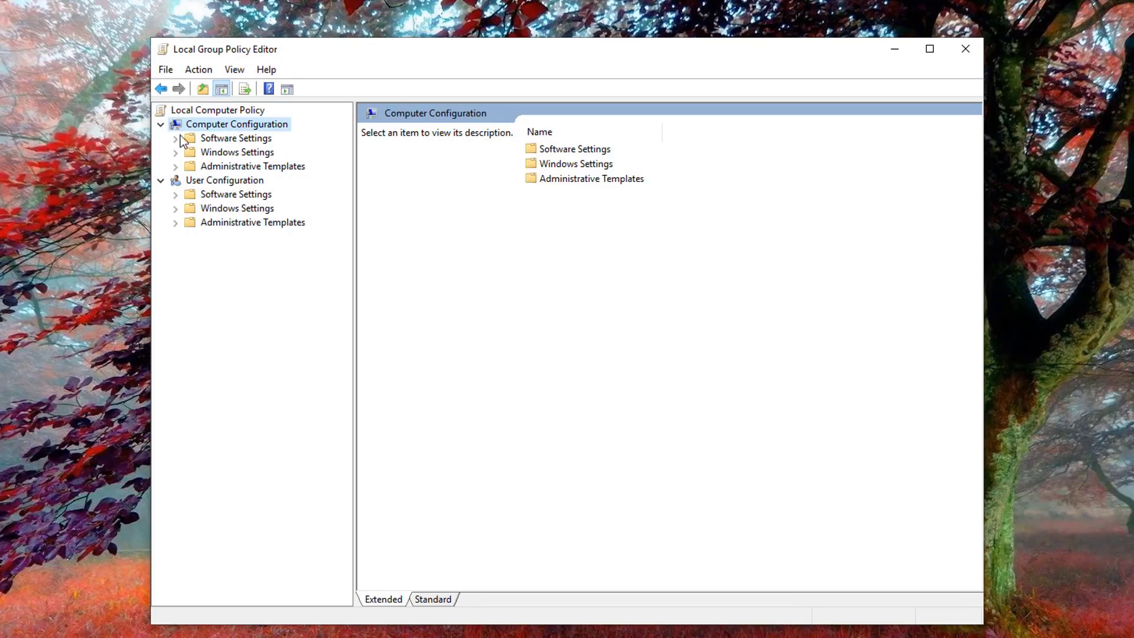
{"action": "left_click", "coordinate": [222, 167]}
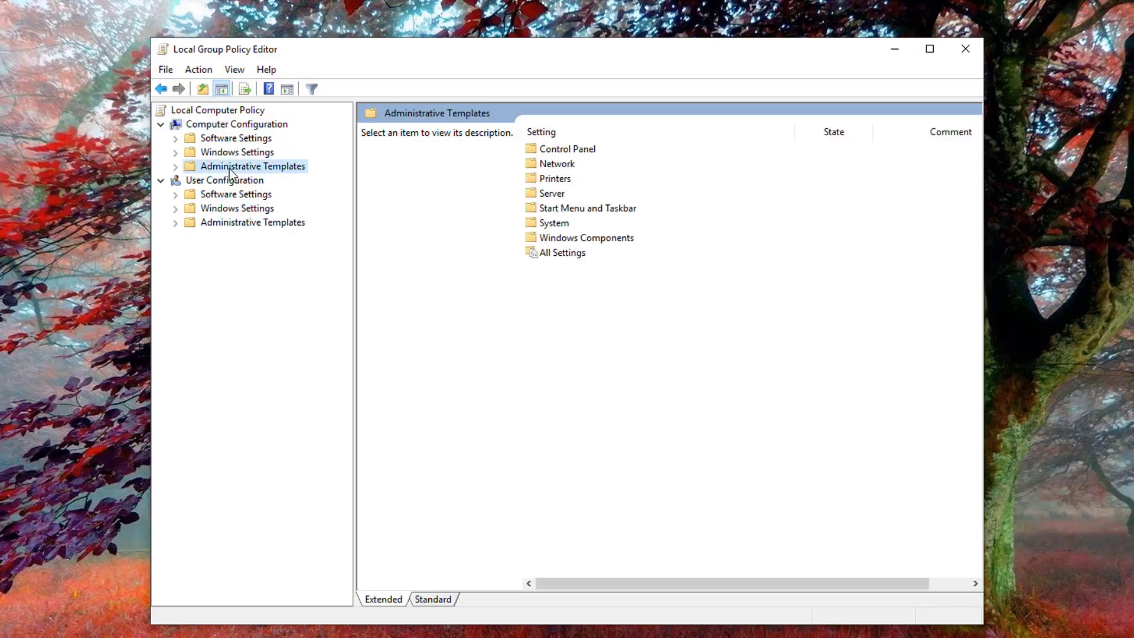
{"action": "left_click", "coordinate": [175, 167]}
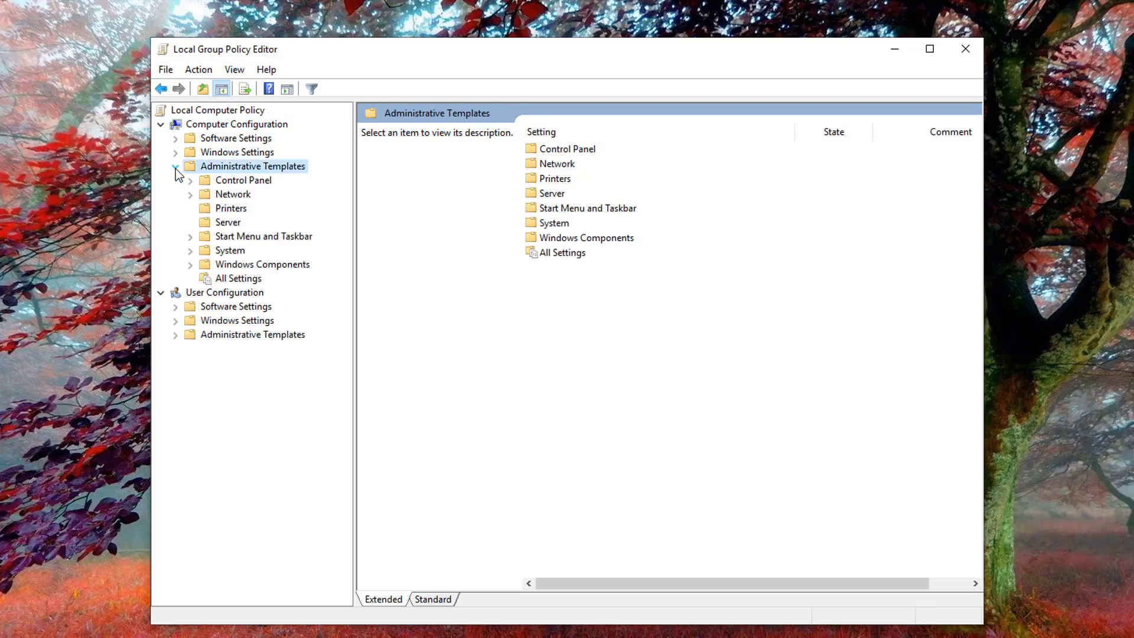
{"action": "left_click", "coordinate": [221, 264]}
{"action": "left_click", "coordinate": [194, 262]}
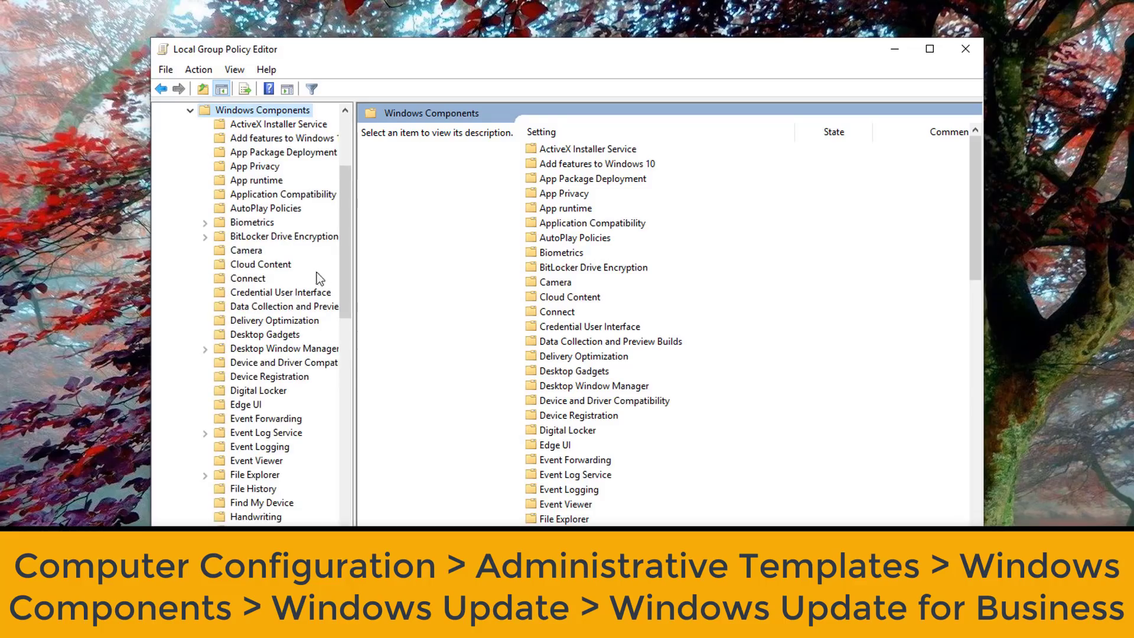
Expand Windows Update and select its Windows Update for Business subfolder
{"action": "scroll", "coordinate": [307, 325], "scroll_direction": "down", "scroll_amount": 9}
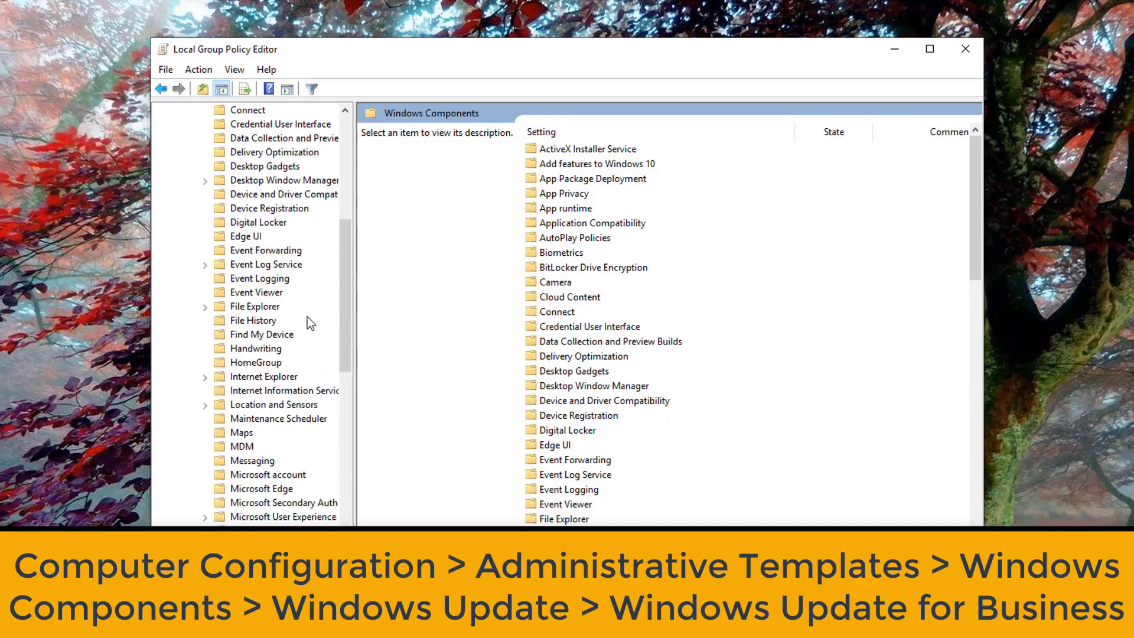
{"action": "scroll", "coordinate": [274, 428], "scroll_direction": "down", "scroll_amount": 5}
{"action": "scroll", "coordinate": [260, 446], "scroll_direction": "up", "scroll_amount": 1}
{"action": "scroll", "coordinate": [260, 454], "scroll_direction": "down", "scroll_amount": 1}
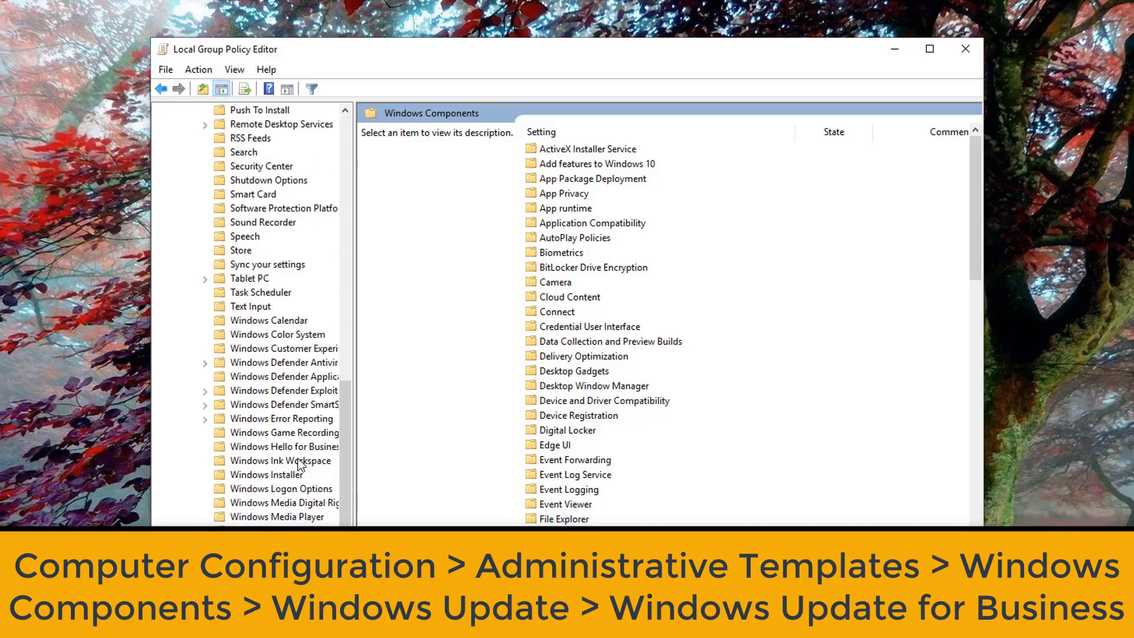
{"action": "scroll", "coordinate": [300, 465], "scroll_direction": "down", "scroll_amount": 3}
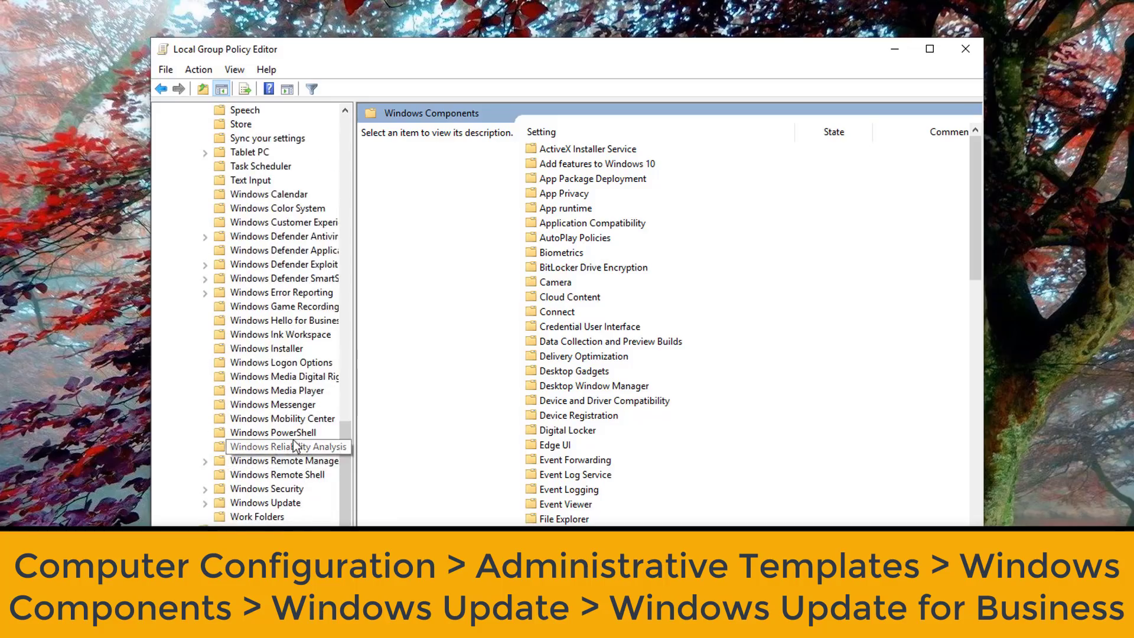
{"action": "scroll", "coordinate": [295, 447], "scroll_direction": "up", "scroll_amount": 5}
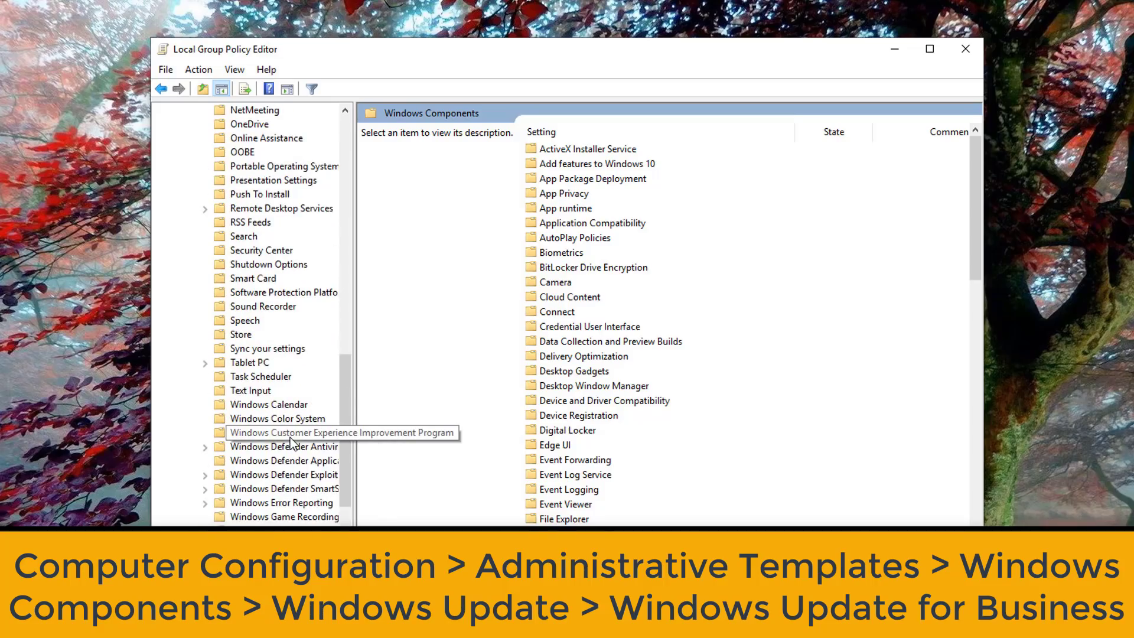
{"action": "scroll", "coordinate": [292, 444], "scroll_direction": "down", "scroll_amount": 5}
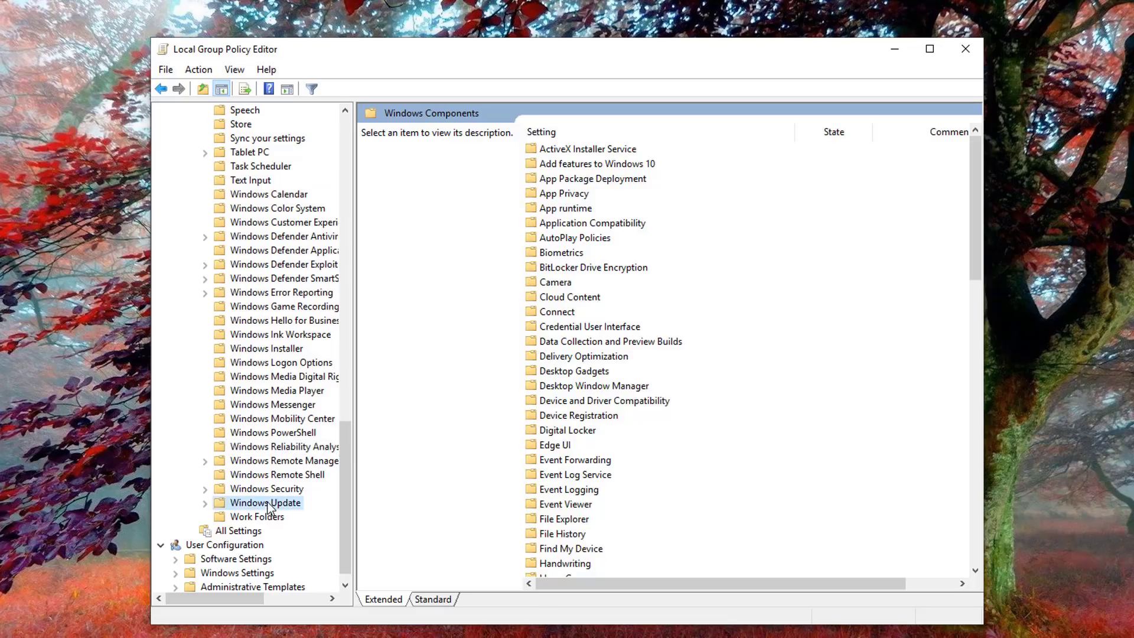
{"action": "left_click", "coordinate": [268, 505]}
{"action": "left_click", "coordinate": [204, 503]}
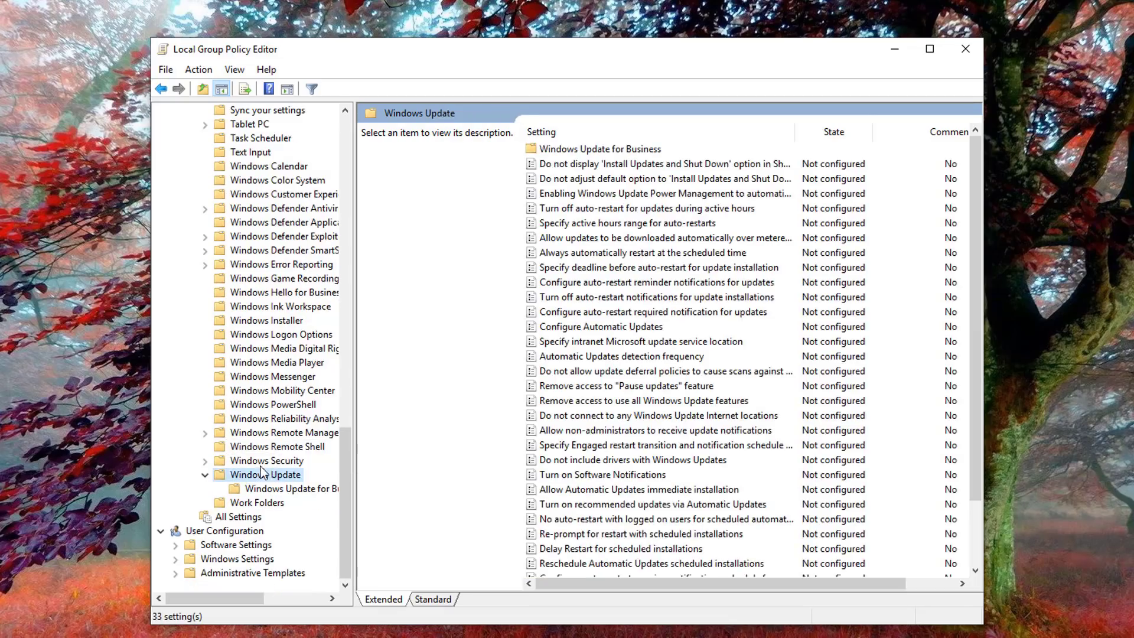
{"action": "left_click", "coordinate": [285, 499]}
{"action": "left_click", "coordinate": [282, 489]}
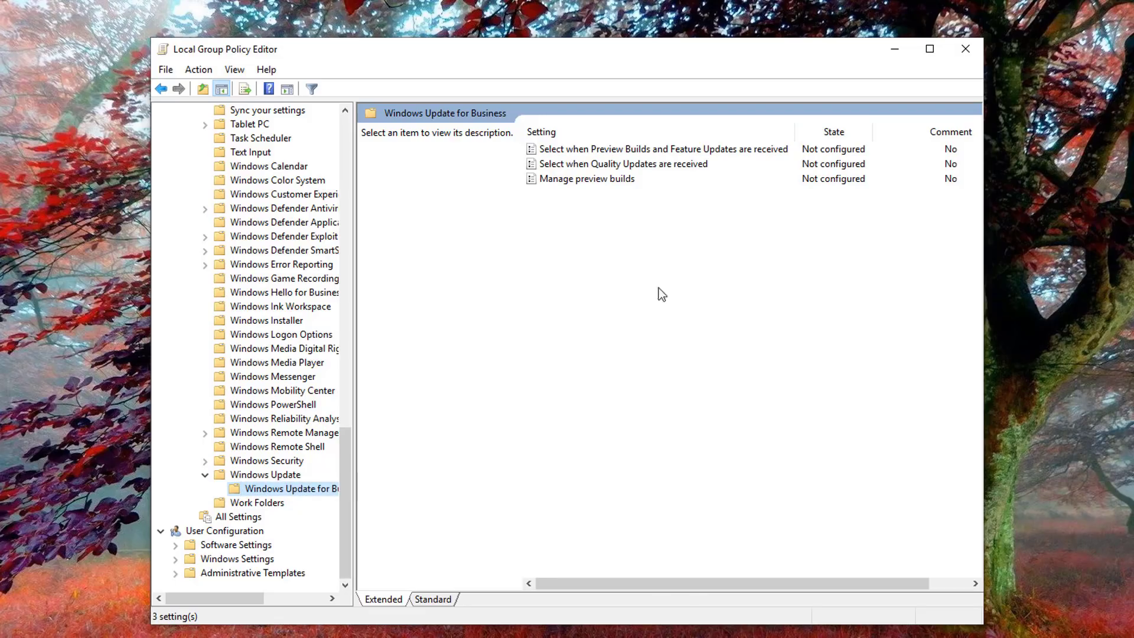
Enable 'Select when Preview Builds and Feature Updates are received' with Semi-Annual Channel (Targeted)
{"action": "left_click", "coordinate": [690, 151]}
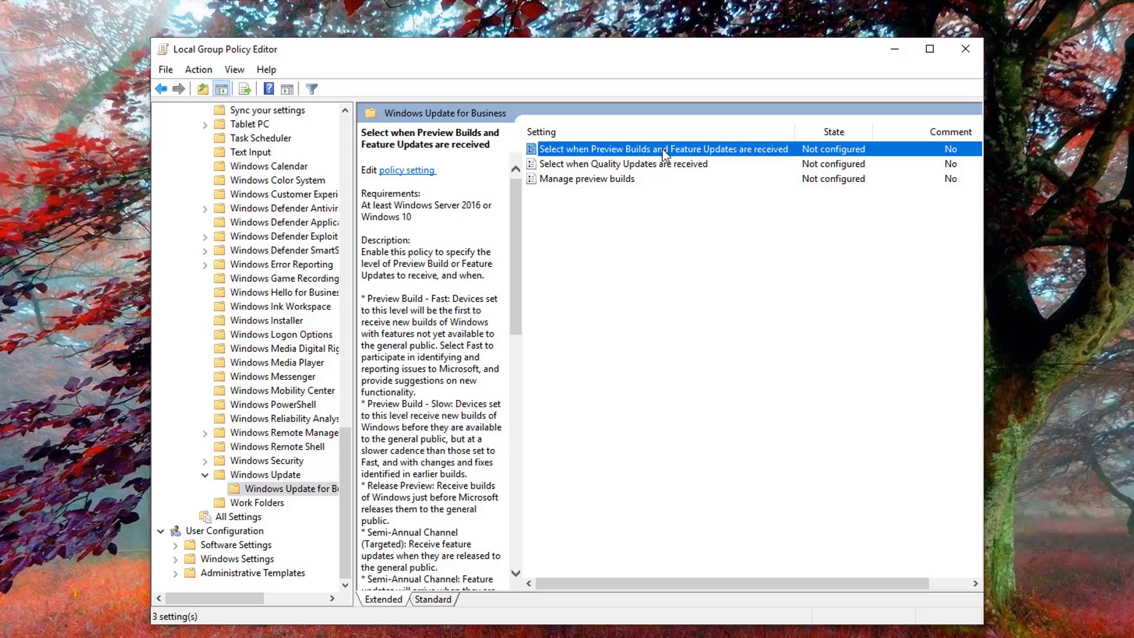
{"action": "double_click", "coordinate": [703, 151]}
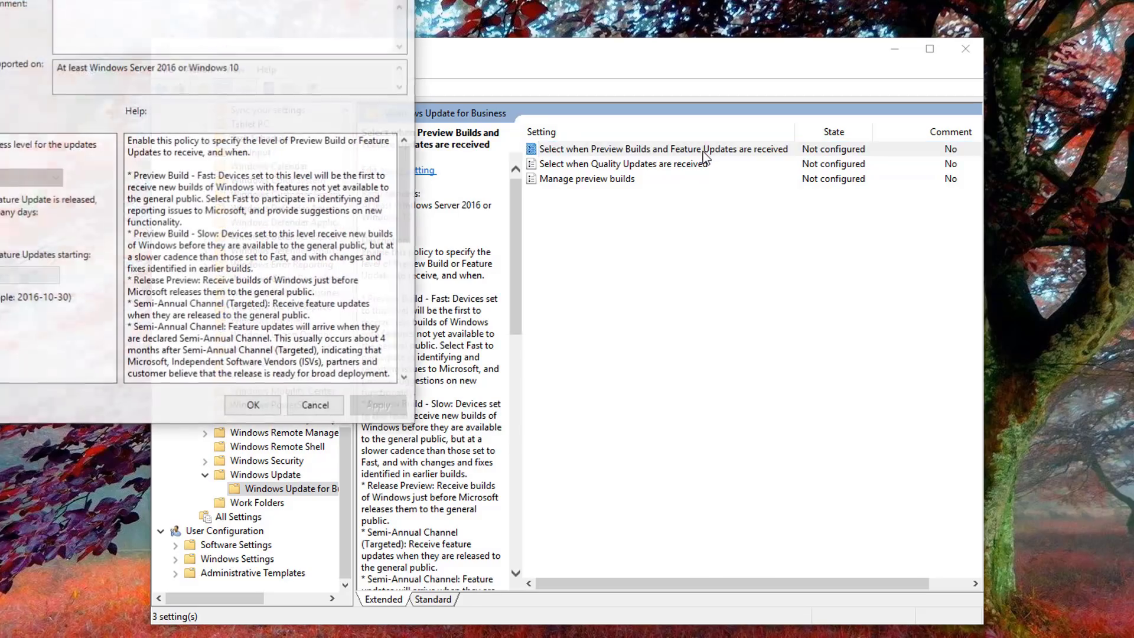
{"action": "left_click_drag", "start_coordinate": [135, 0], "coordinate": [580, 122]}
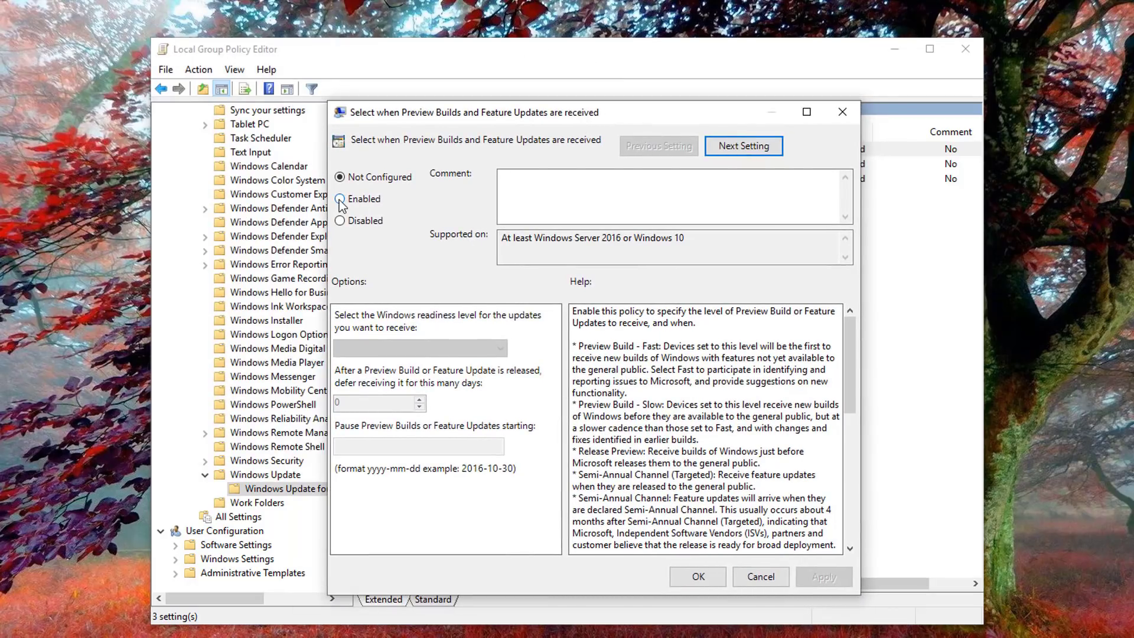
{"action": "left_click", "coordinate": [340, 199]}
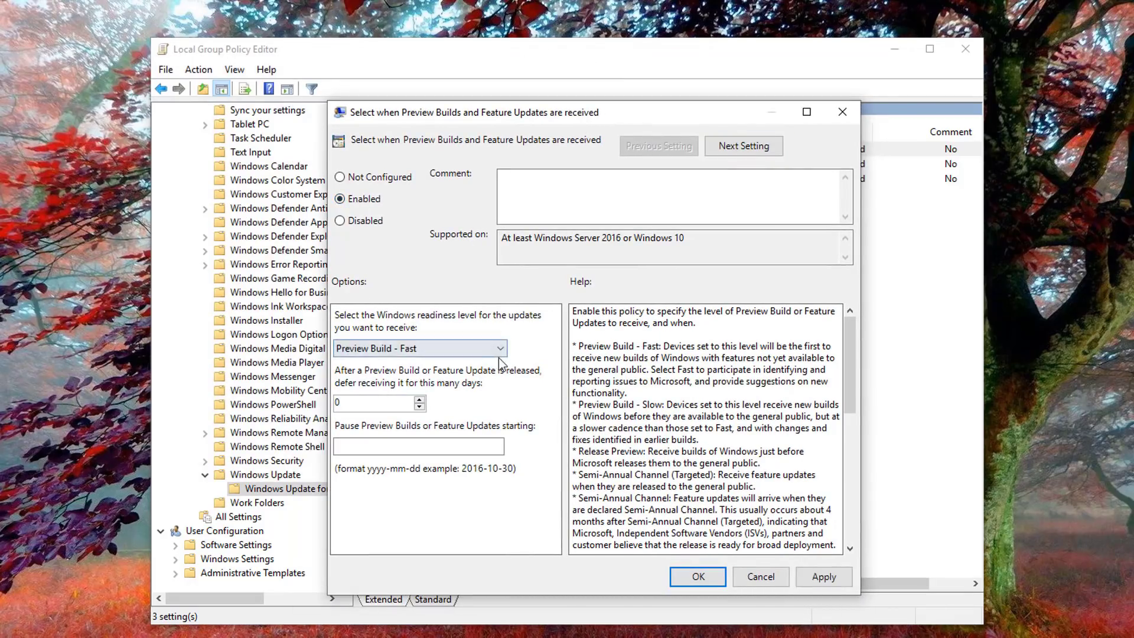
{"action": "left_click", "coordinate": [500, 350]}
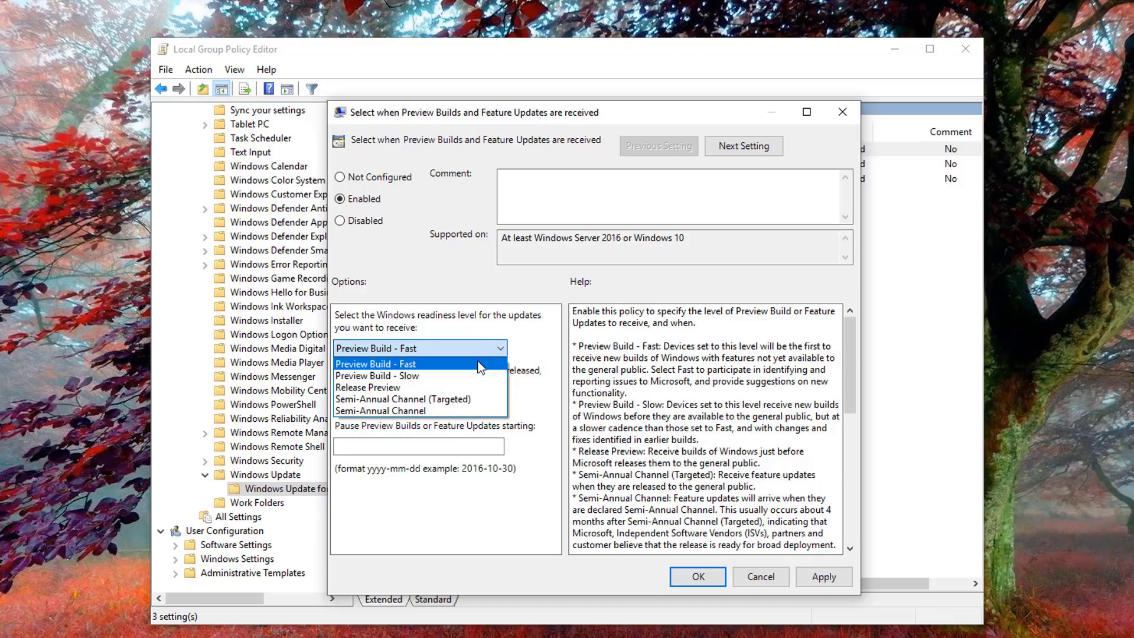
{"action": "left_click", "coordinate": [475, 399]}
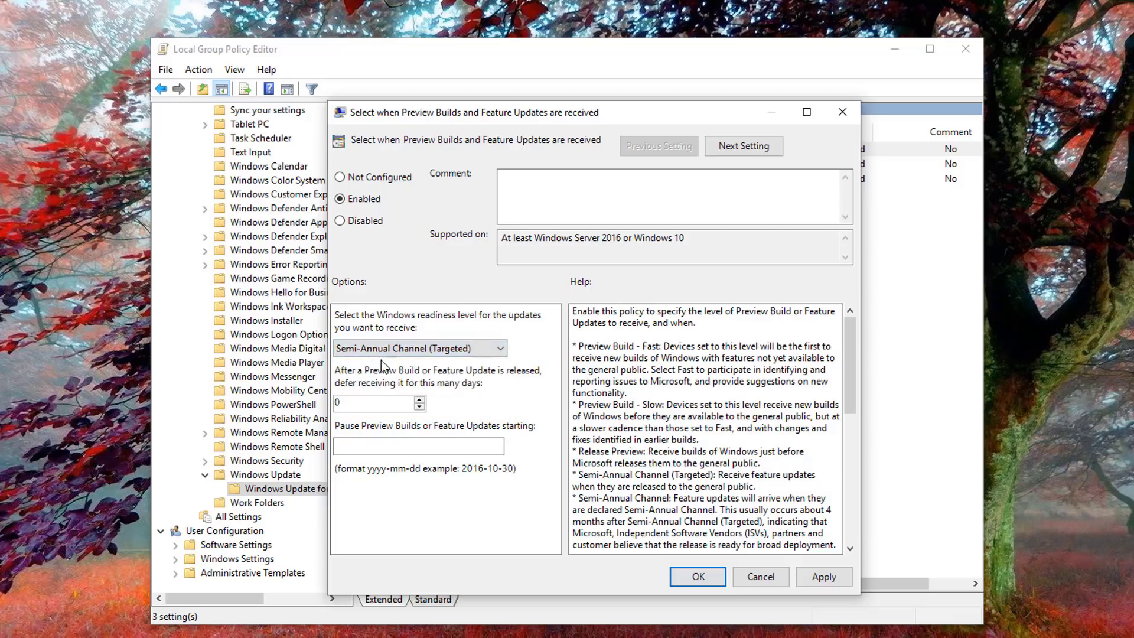
Set the feature update deferral to 365 days
{"action": "left_click_drag", "start_coordinate": [414, 407], "coordinate": [284, 405]}
{"action": "type", "text": "365"}
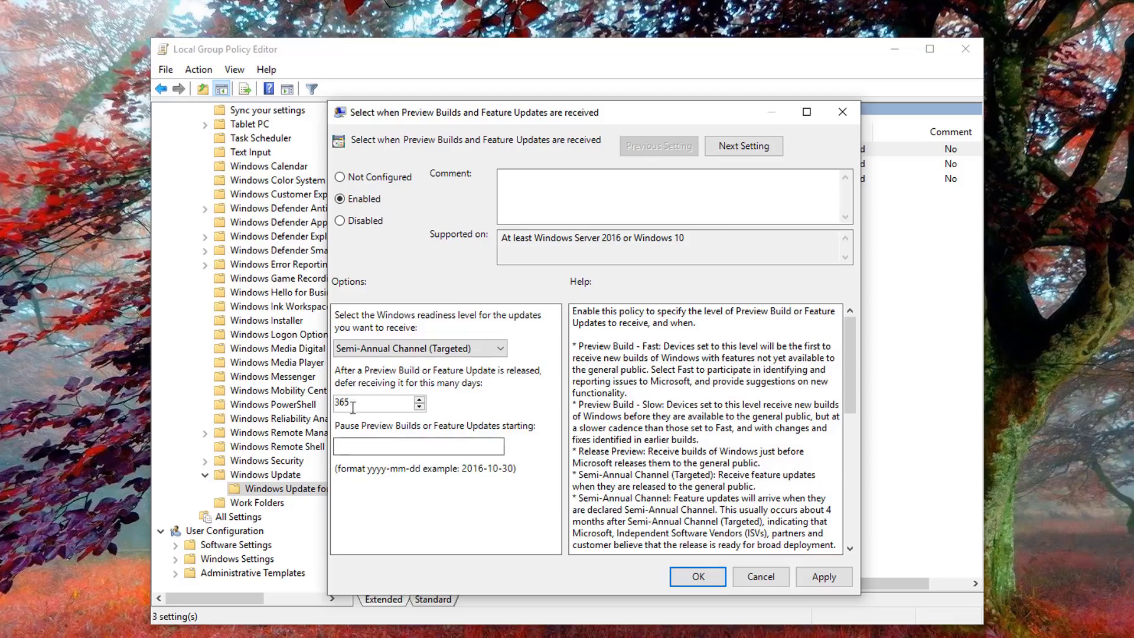
{"action": "left_click", "coordinate": [359, 449]}
{"action": "double_click", "coordinate": [360, 402]}
{"action": "type", "text": "60"}
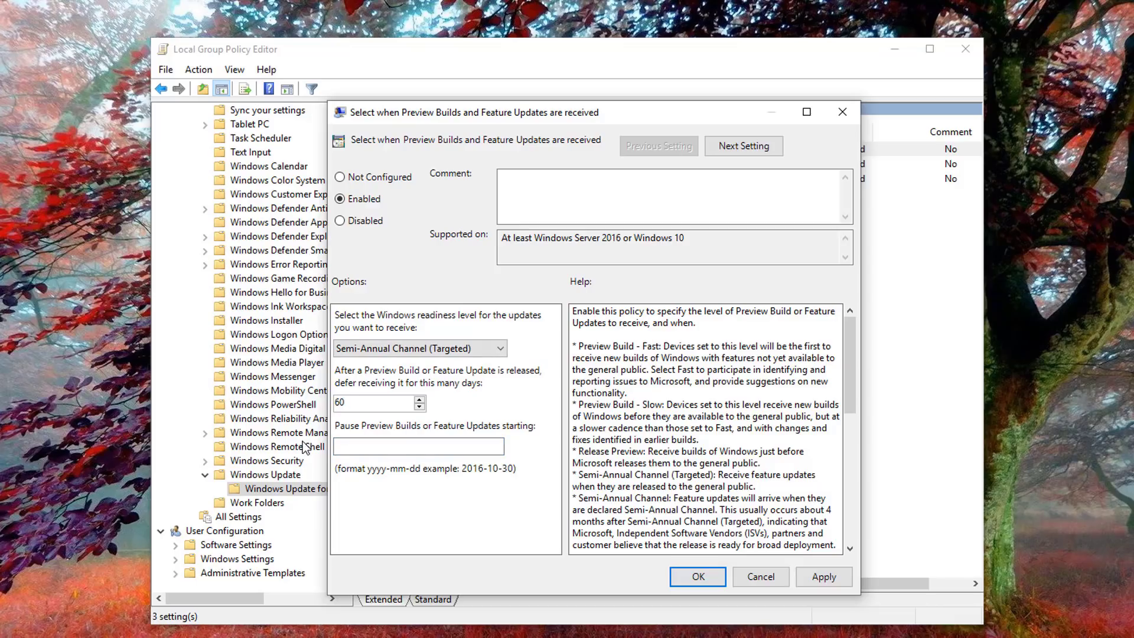
{"action": "double_click", "coordinate": [361, 402]}
{"action": "type", "text": "365"}
Reopen Windows Settings from the Start menu
{"action": "left_click", "coordinate": [420, 447]}
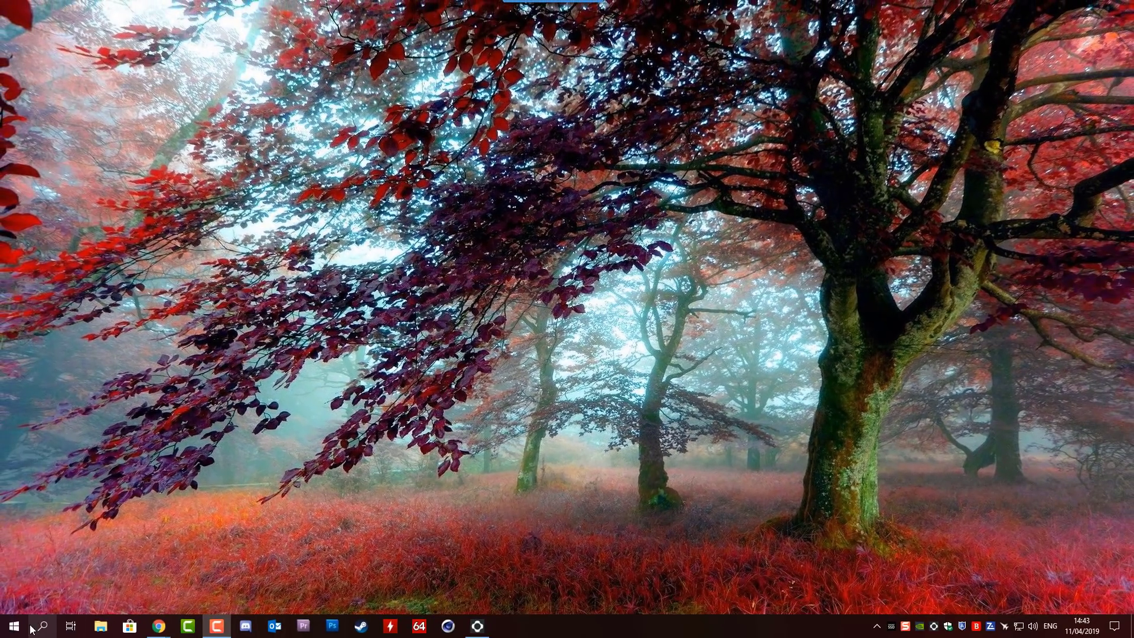
{"action": "left_click", "coordinate": [14, 626]}
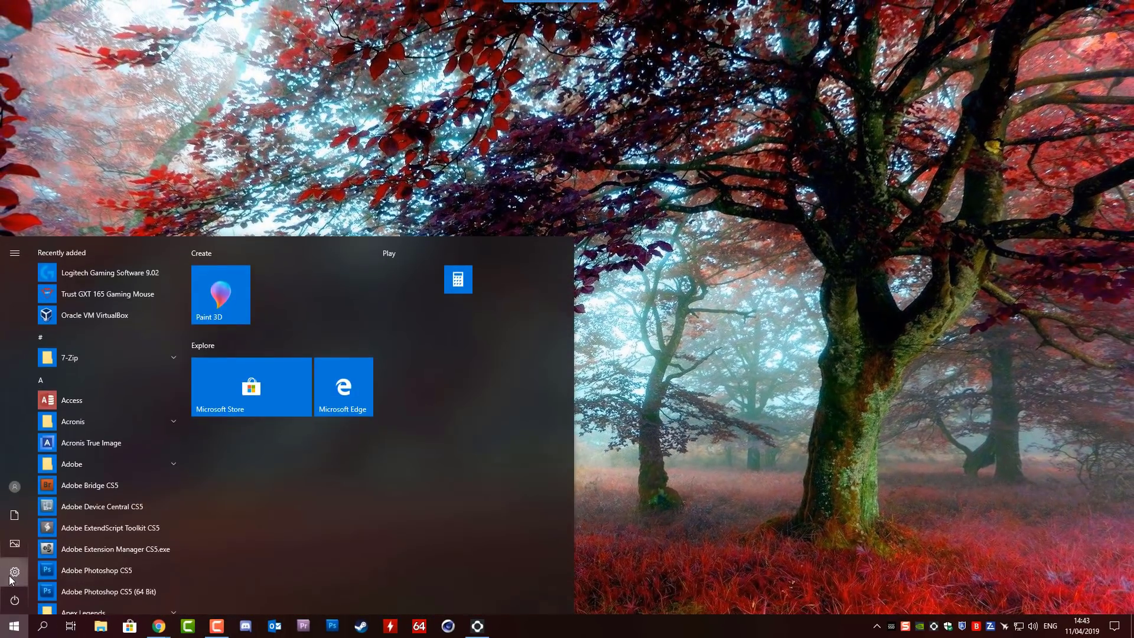
{"action": "left_click", "coordinate": [9, 576]}
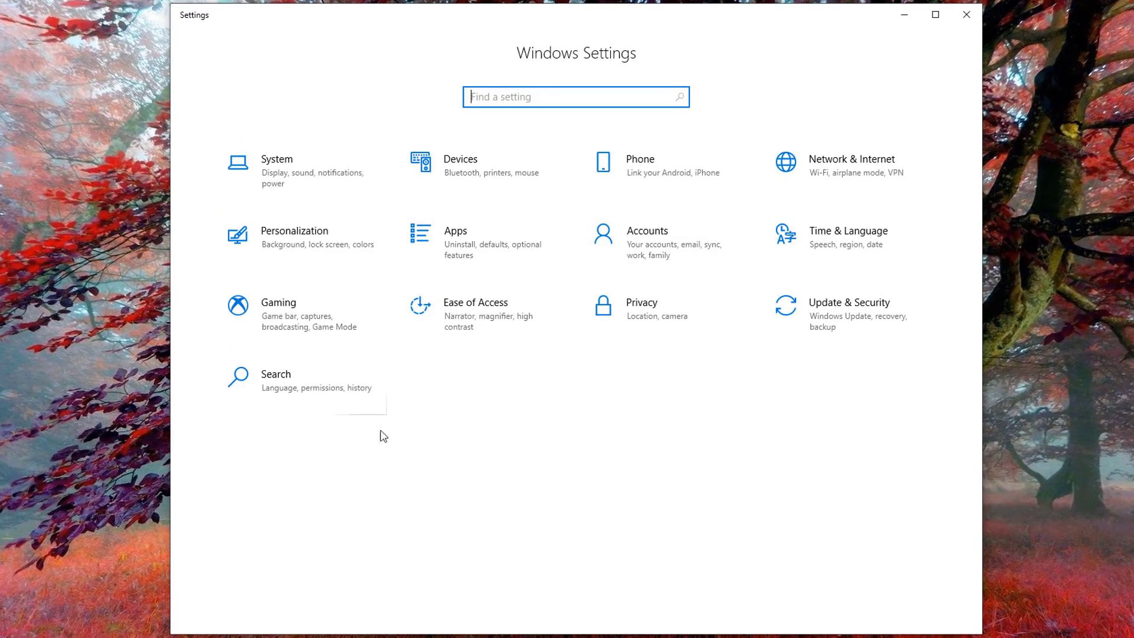
{"action": "left_click", "coordinate": [837, 181]}
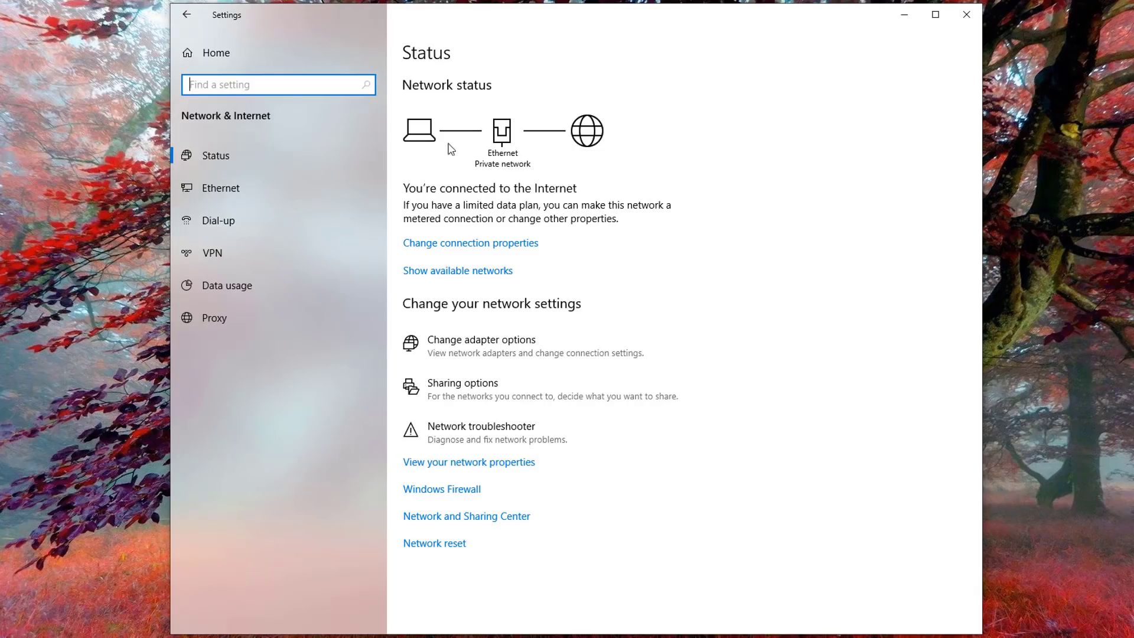
{"action": "left_click", "coordinate": [214, 191]}
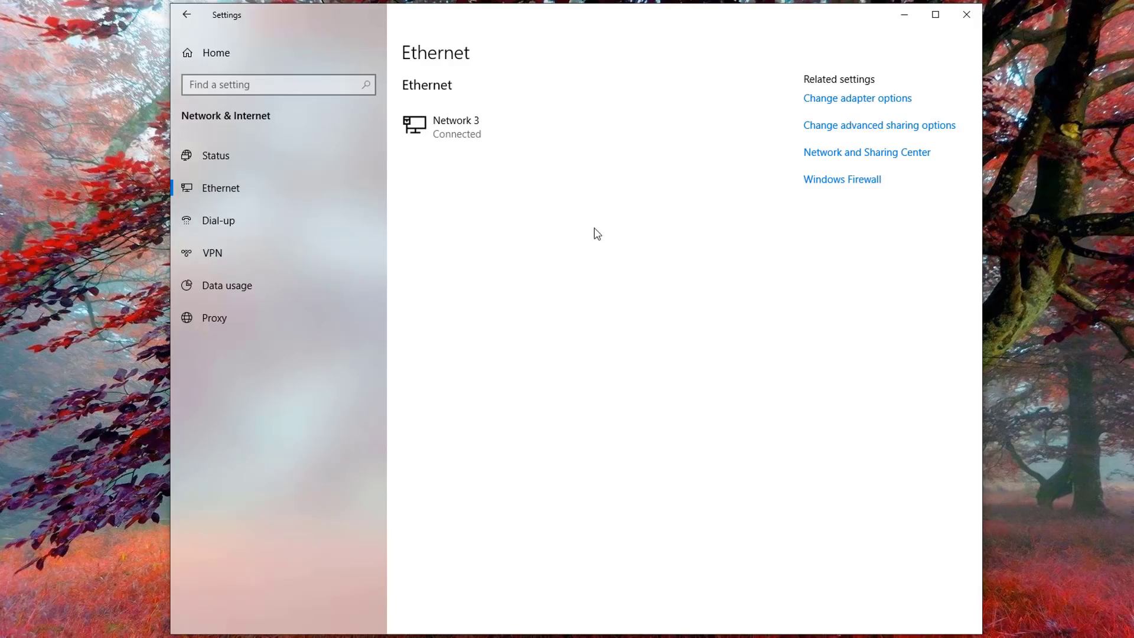
{"action": "left_click", "coordinate": [509, 137]}
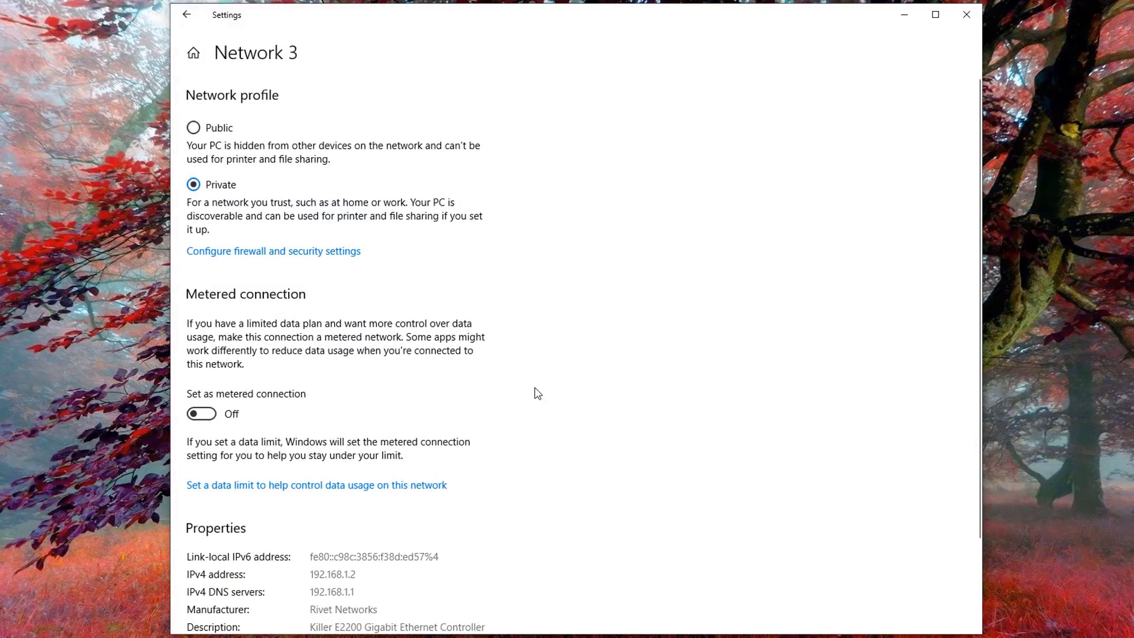
{"action": "scroll", "coordinate": [354, 390], "scroll_direction": "down", "scroll_amount": 2}
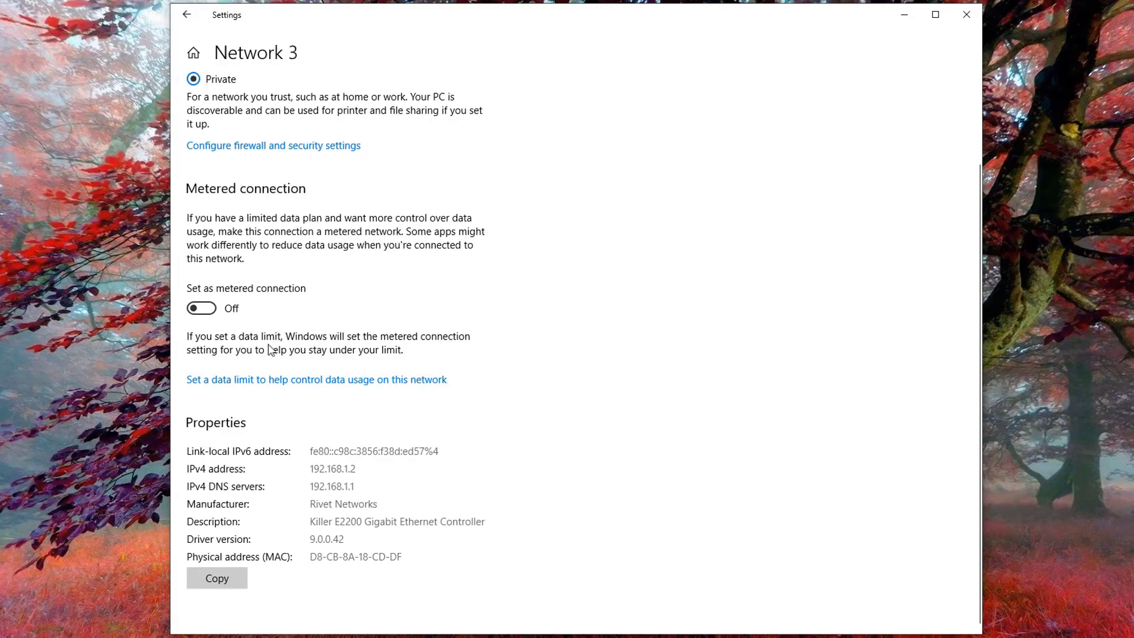
{"action": "left_click", "coordinate": [206, 310]}
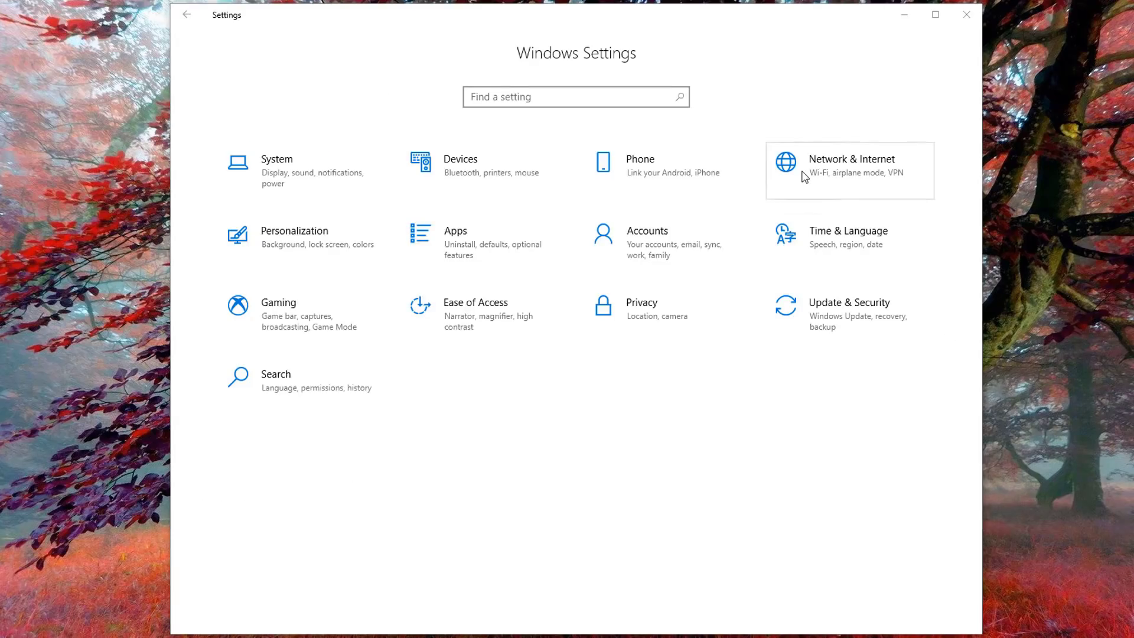
Revisit Network & Internet, then close the Settings window
{"action": "left_click", "coordinate": [808, 177]}
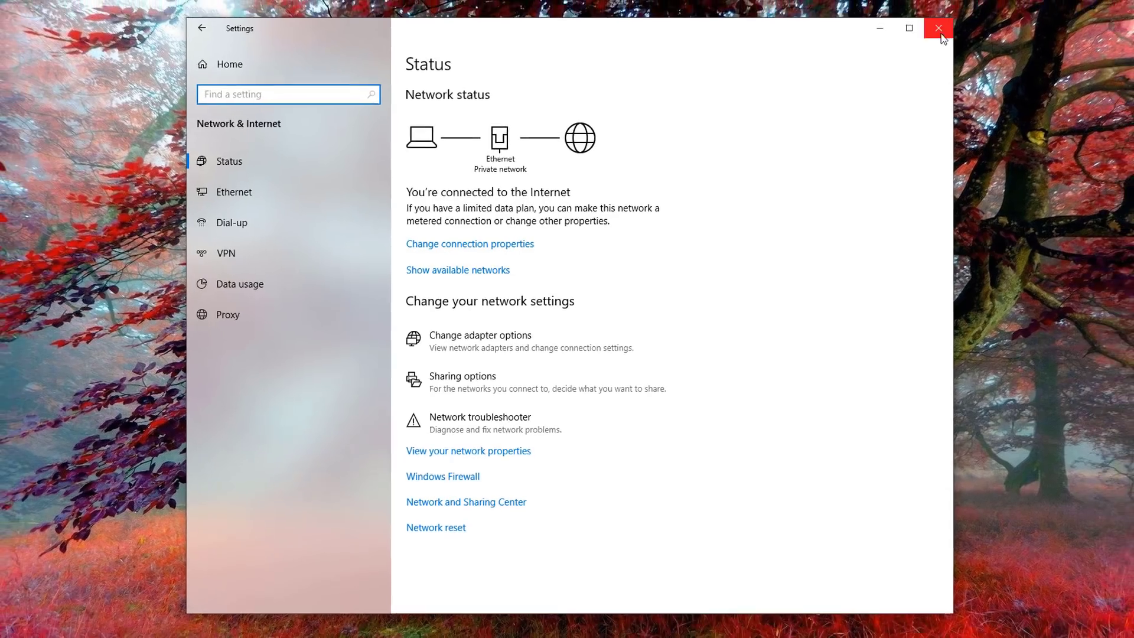
{"action": "left_click", "coordinate": [966, 14]}
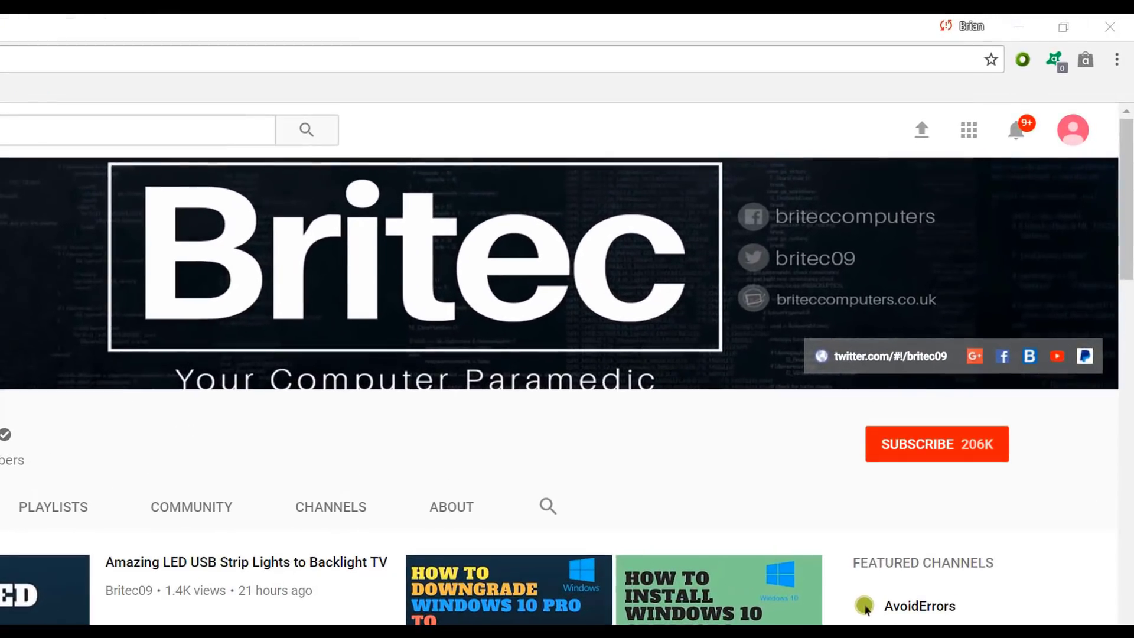
Subscribe to the Britec YouTube channel with the red SUBSCRIBE button
{"action": "left_click", "coordinate": [950, 457]}
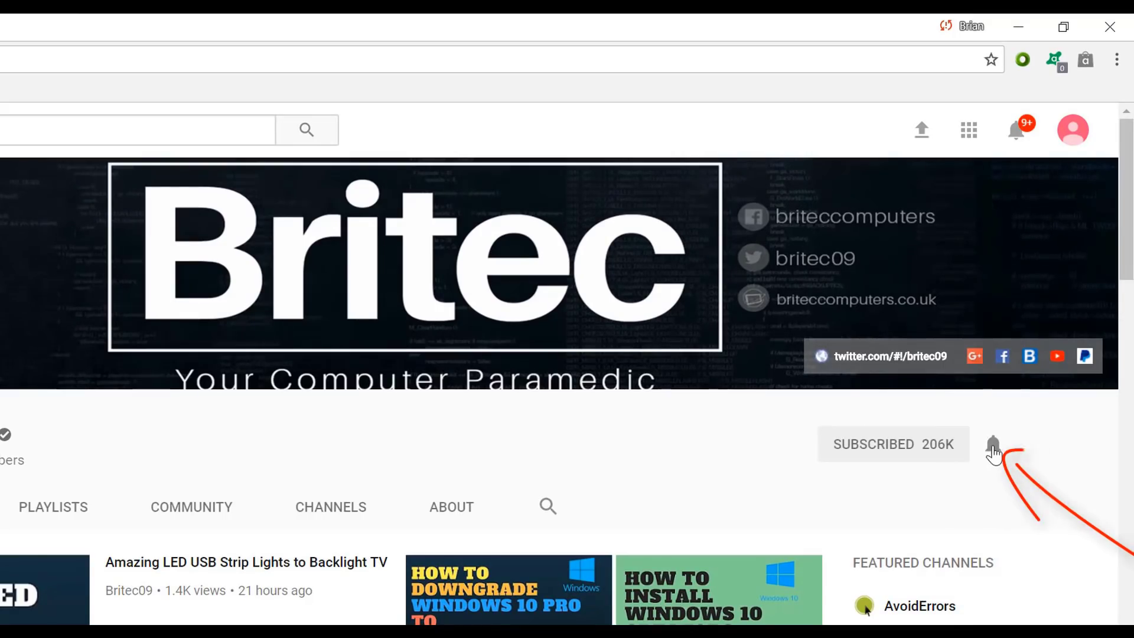